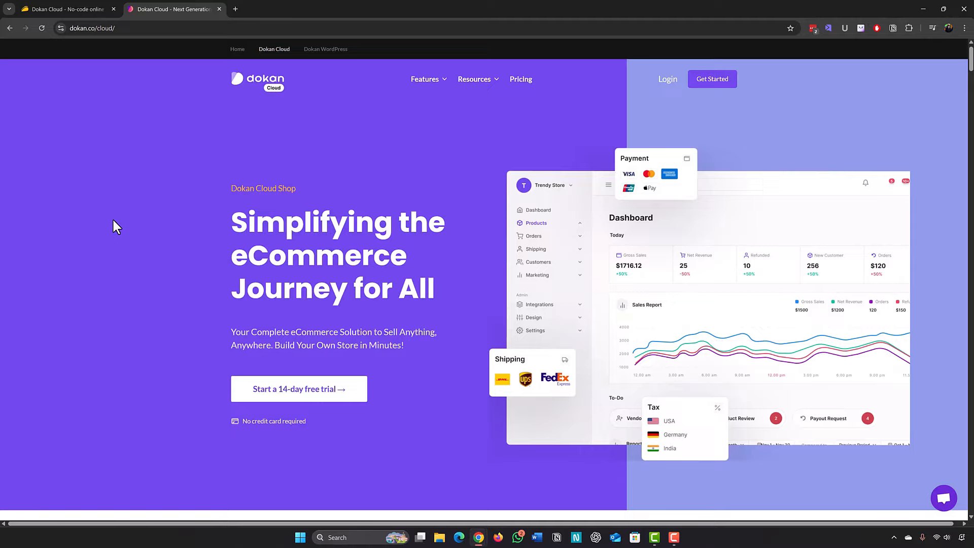
# Open the Dokan Cloud sign-in page from the Login link on the homepage.
pyautogui.click(667, 82)
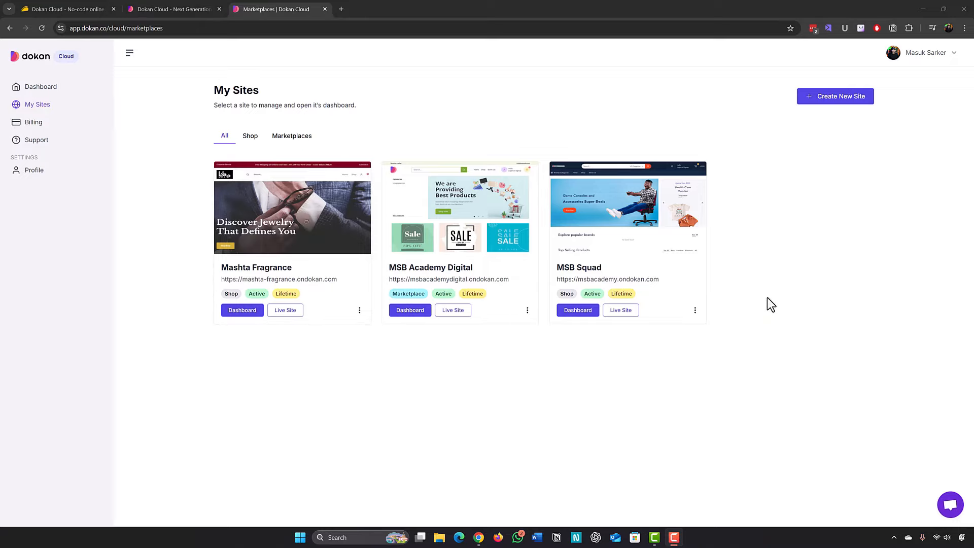
# Create a new standalone shop named 'MSB Store' with subdomain msb-store.
pyautogui.click(822, 104)
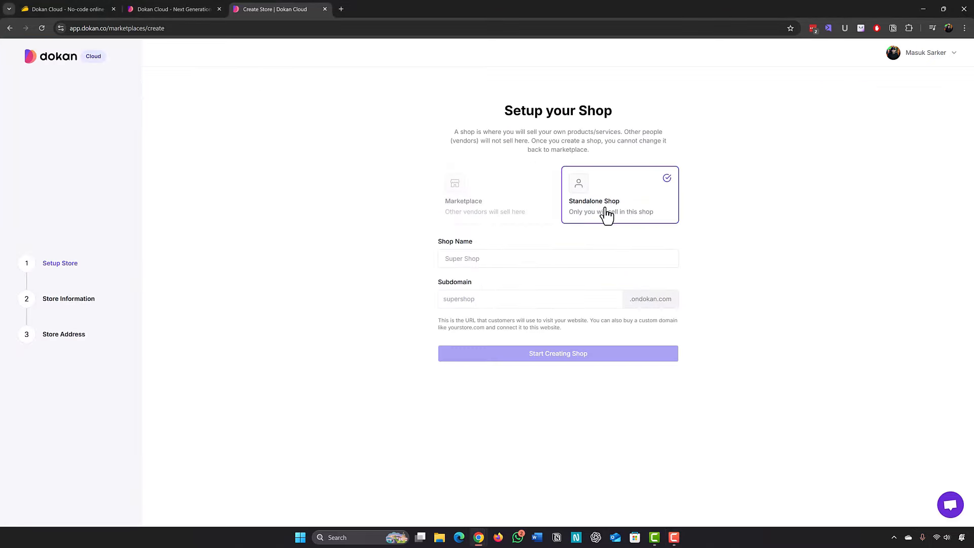
pyautogui.click(478, 259)
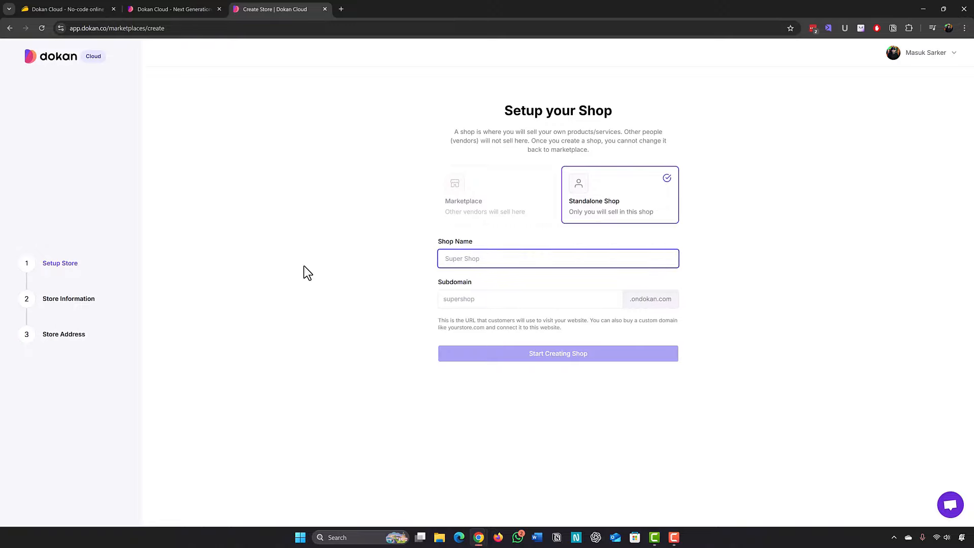
pyautogui.write('MSB Store')
pyautogui.tripleClick(494, 302)
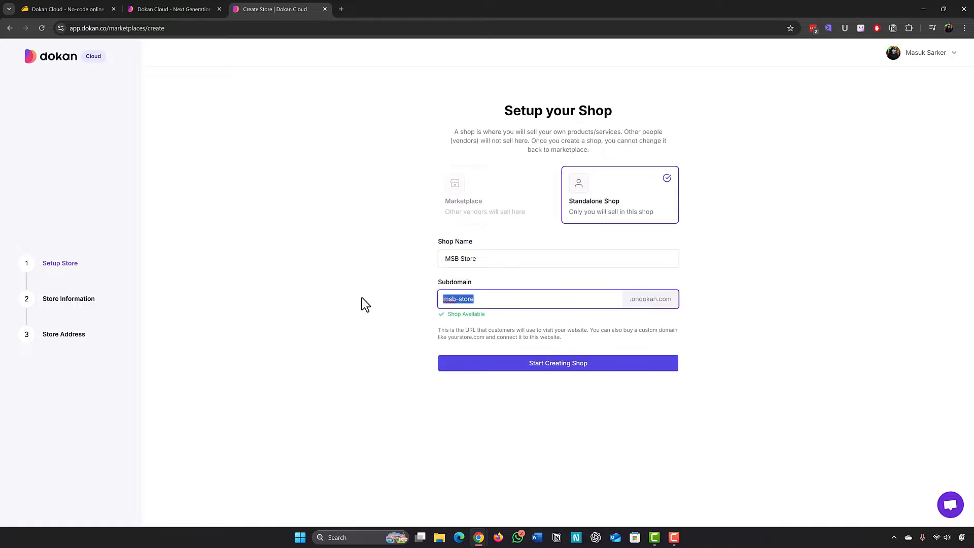
pyautogui.click(362, 299)
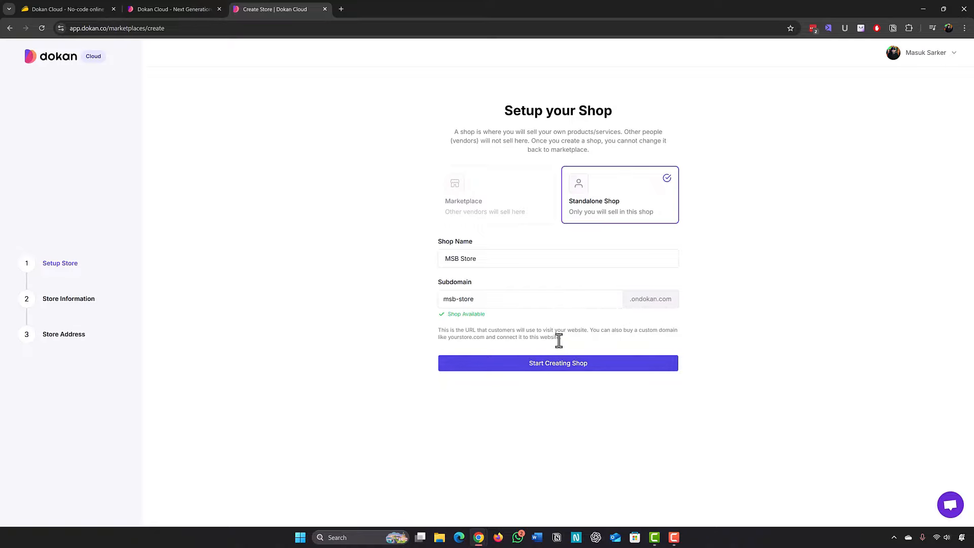
pyautogui.click(541, 375)
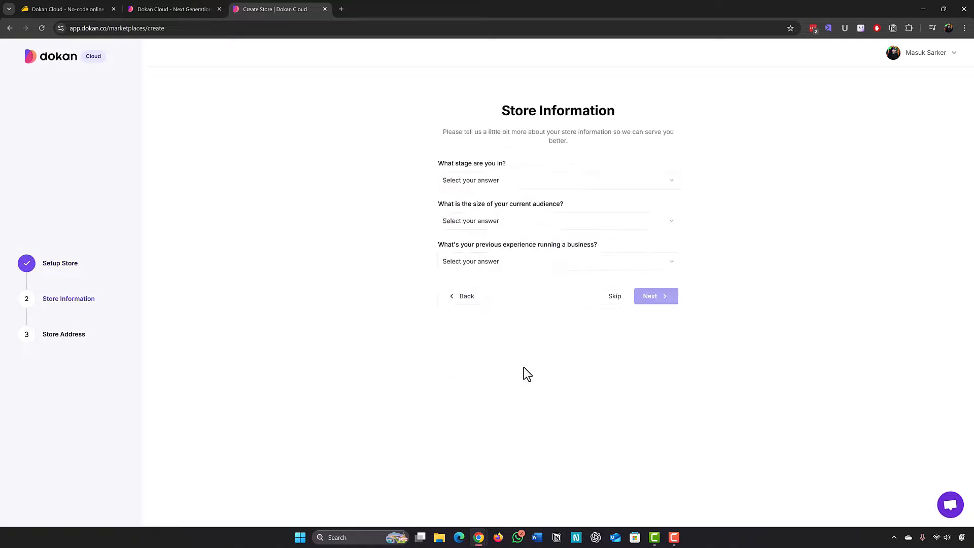
# Answer the onboarding questions: build not decided, 1 - 100 people audience, no prior business.
pyautogui.click(481, 182)
pyautogui.click(486, 216)
pyautogui.click(489, 222)
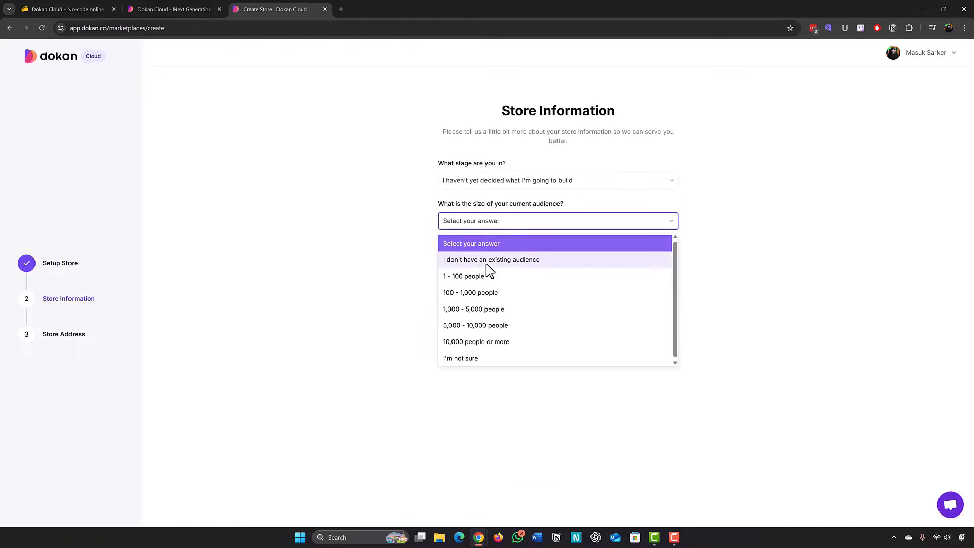
pyautogui.click(488, 275)
pyautogui.click(494, 262)
pyautogui.click(494, 299)
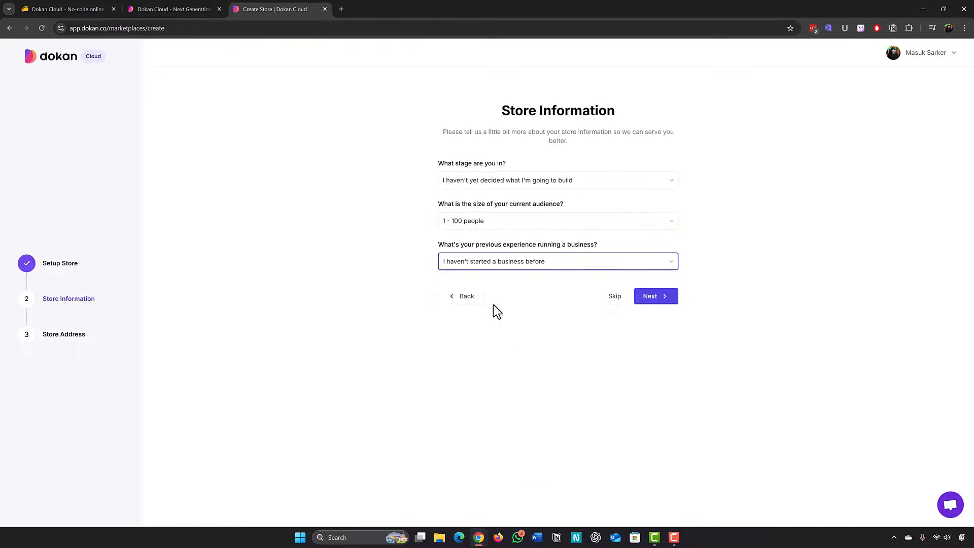
pyautogui.click(652, 305)
# Keep United States and English, enter 'msk academy' as the store address, and finish.
pyautogui.click(456, 172)
pyautogui.scroll(10, 483, 239)
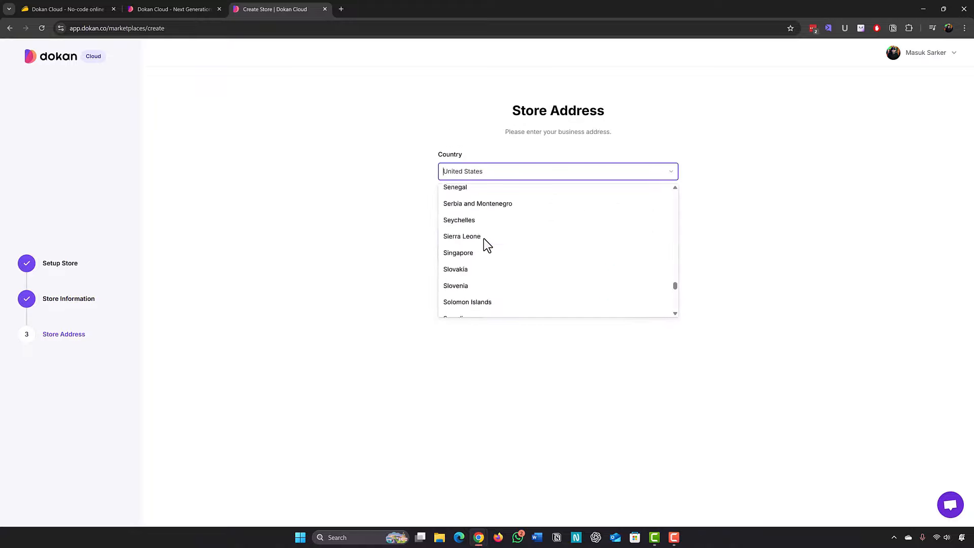
pyautogui.scroll(15, 482, 239)
pyautogui.scroll(-20, 485, 239)
pyautogui.click(364, 226)
pyautogui.click(464, 211)
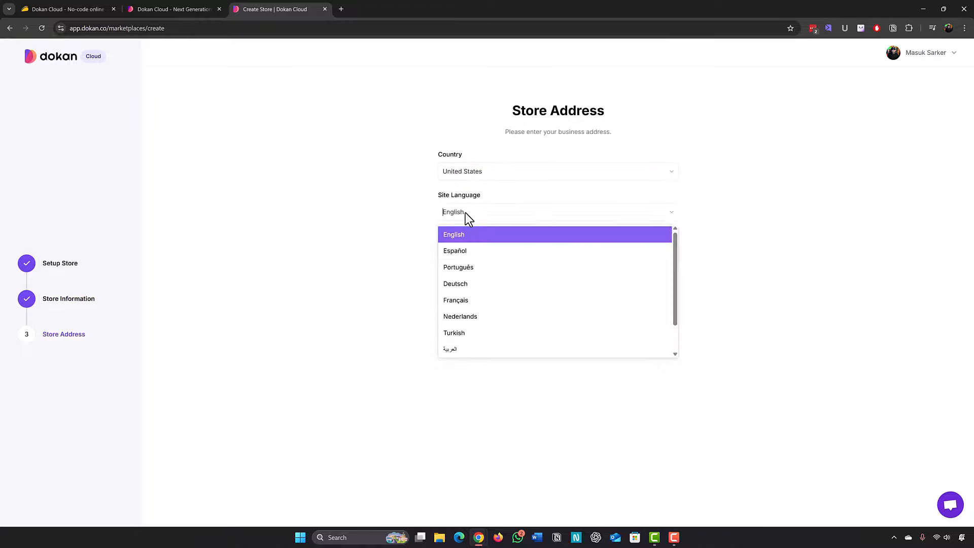
pyautogui.click(410, 239)
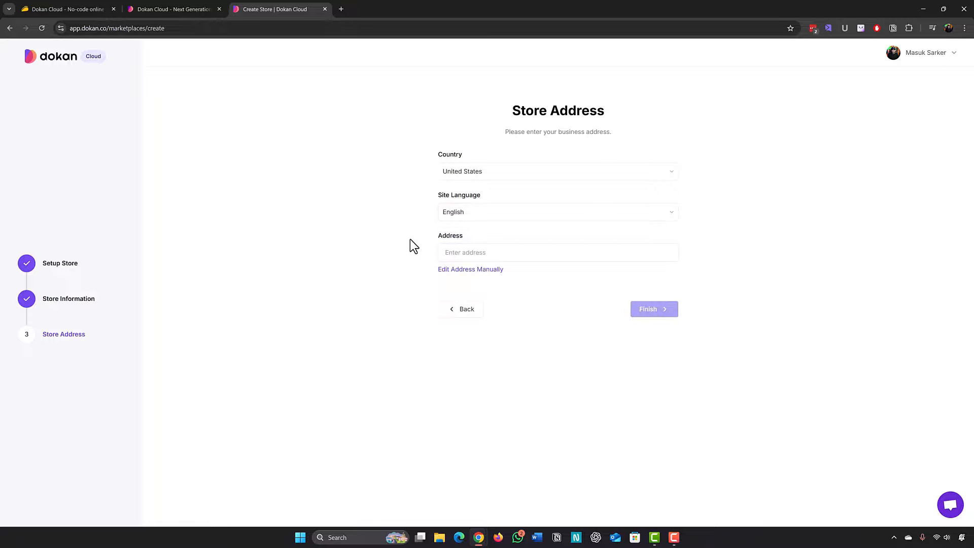
pyautogui.click(455, 249)
pyautogui.write('msk academy')
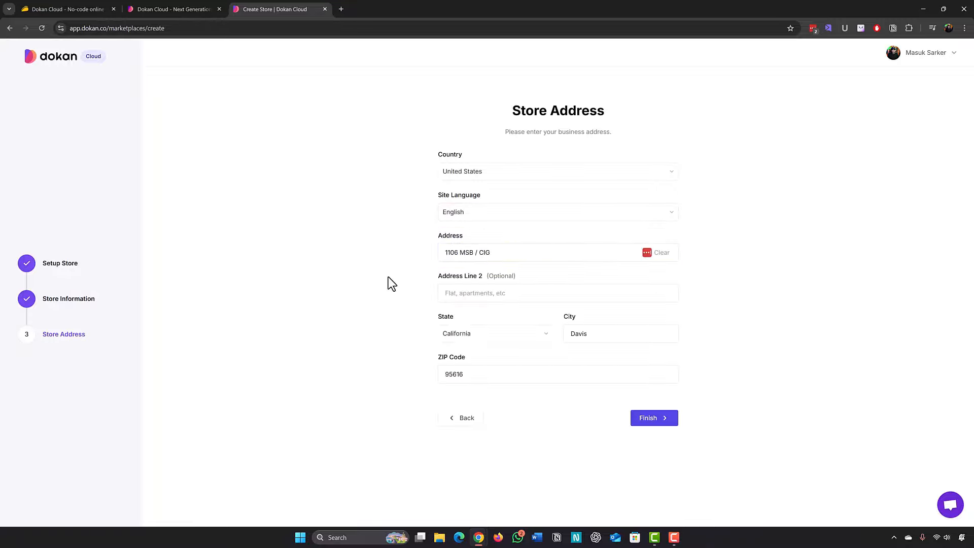
pyautogui.click(662, 419)
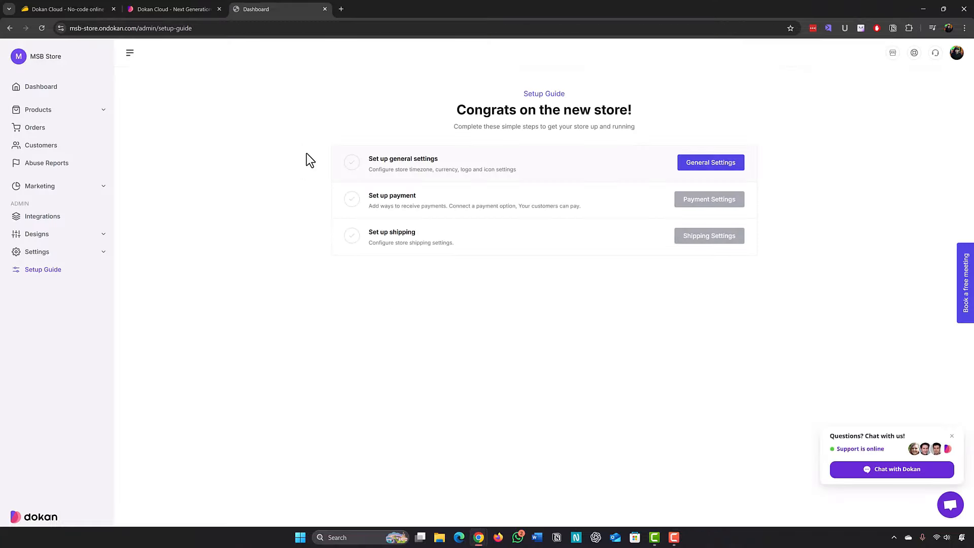
# Open the store's General settings and turn on Allow Guest Checkout.
pyautogui.click(703, 168)
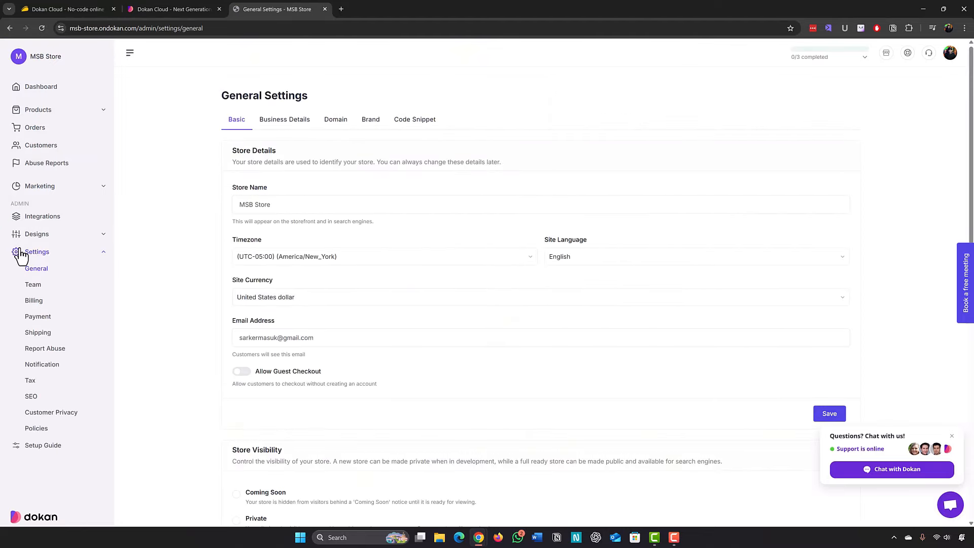
pyautogui.click(32, 272)
pyautogui.scroll(-1, 261, 198)
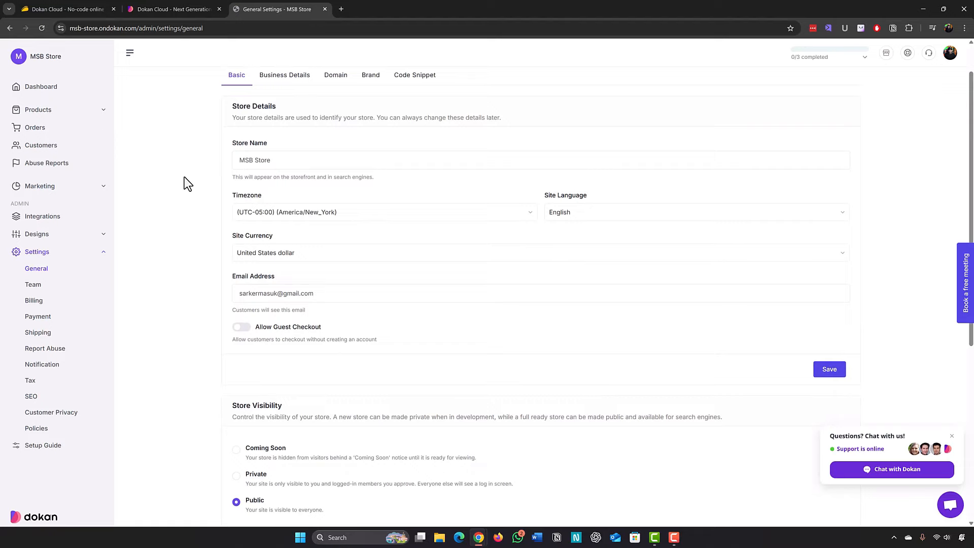
pyautogui.scroll(-1, 193, 184)
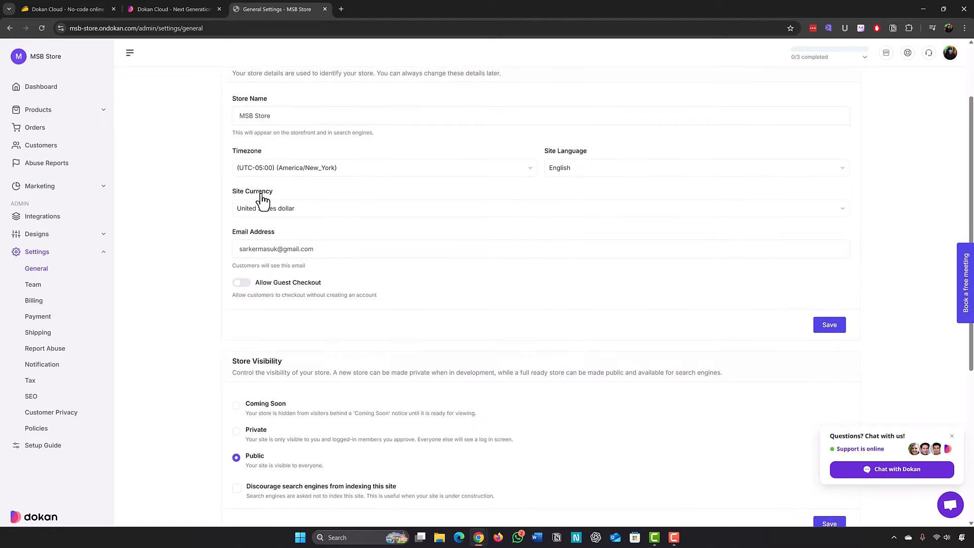
pyautogui.scroll(-1, 203, 213)
pyautogui.scroll(-1, 196, 253)
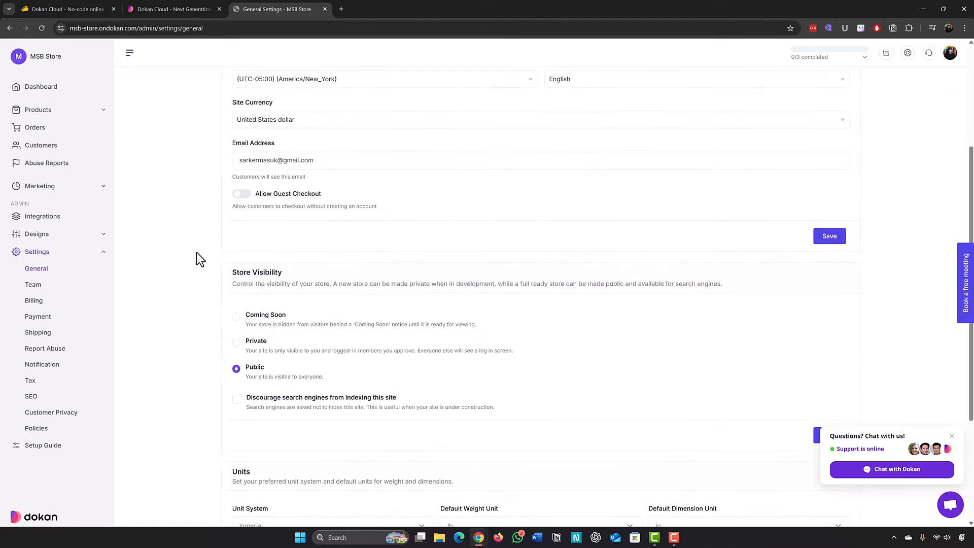
pyautogui.scroll(1, 196, 252)
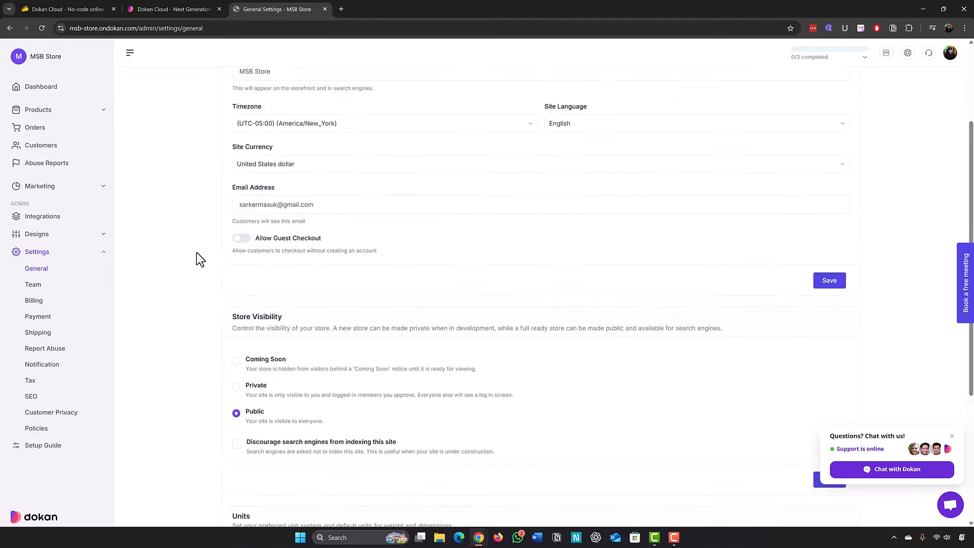
pyautogui.click(243, 239)
# Try Coming Soon but keep store visibility Public, and leave the weight unit at lb.
pyautogui.scroll(-2, 191, 238)
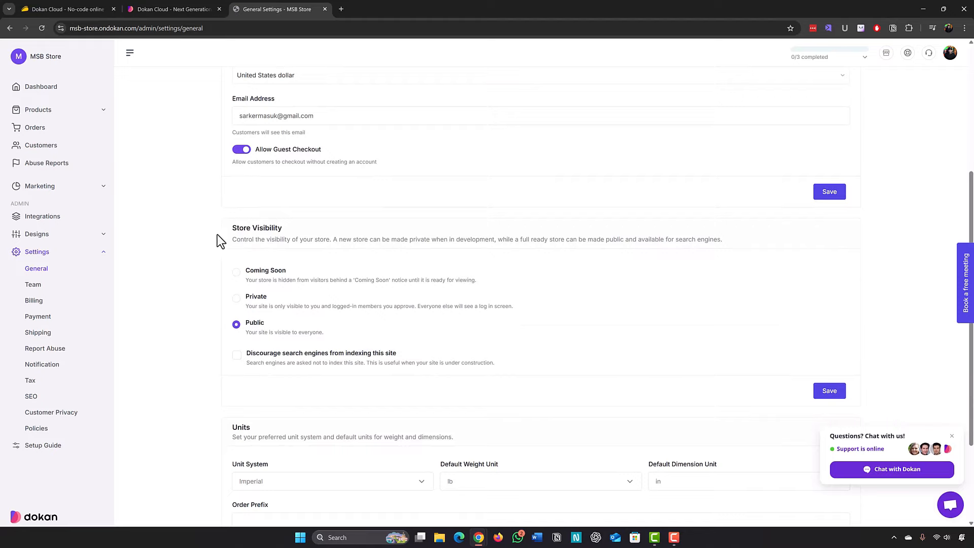
pyautogui.scroll(-1, 220, 234)
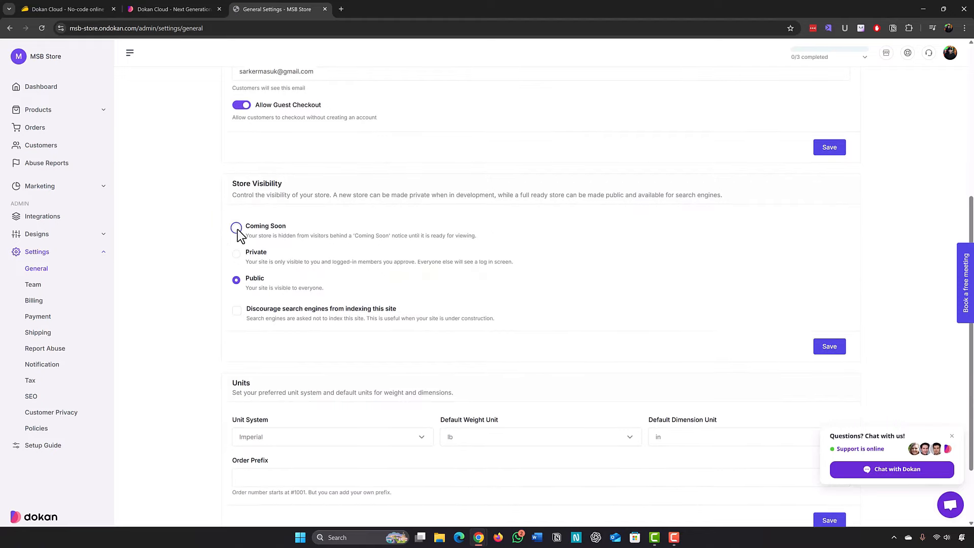
pyautogui.click(237, 230)
pyautogui.click(236, 280)
pyautogui.scroll(-1, 174, 249)
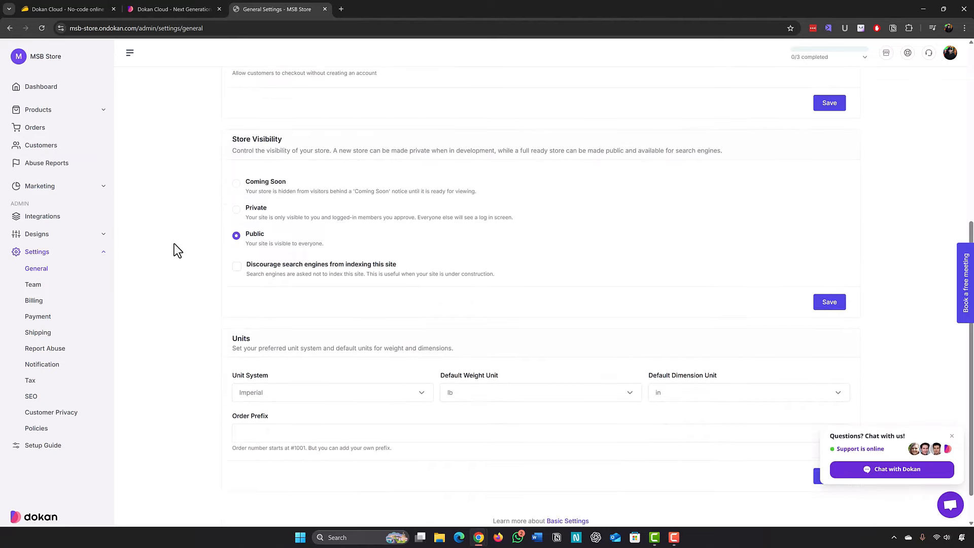
pyautogui.scroll(-1, 174, 249)
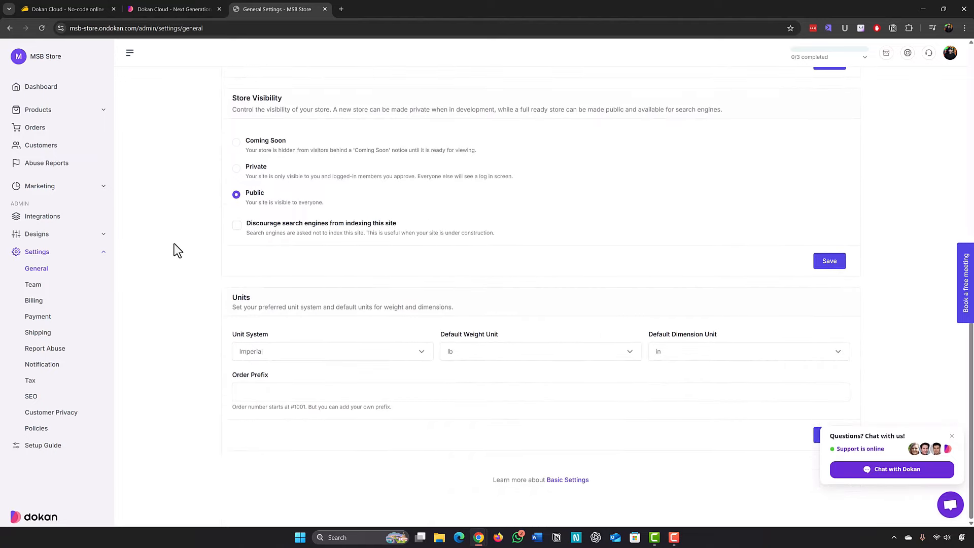
pyautogui.click(510, 349)
pyautogui.click(509, 348)
pyautogui.scroll(8, 162, 337)
# Review the Business Details tab, then view the Domain tab listing msb-store.ondokan.com.
pyautogui.click(291, 122)
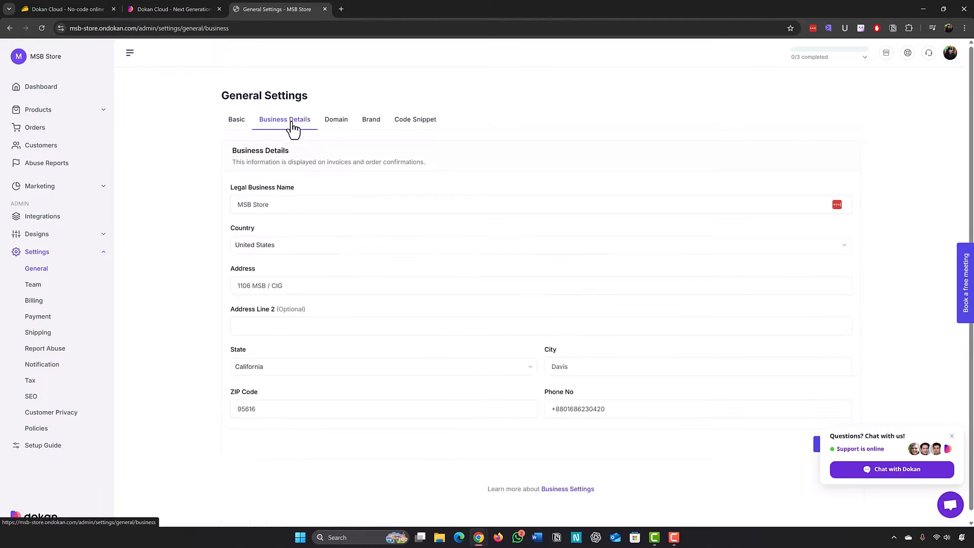
pyautogui.scroll(-1, 195, 234)
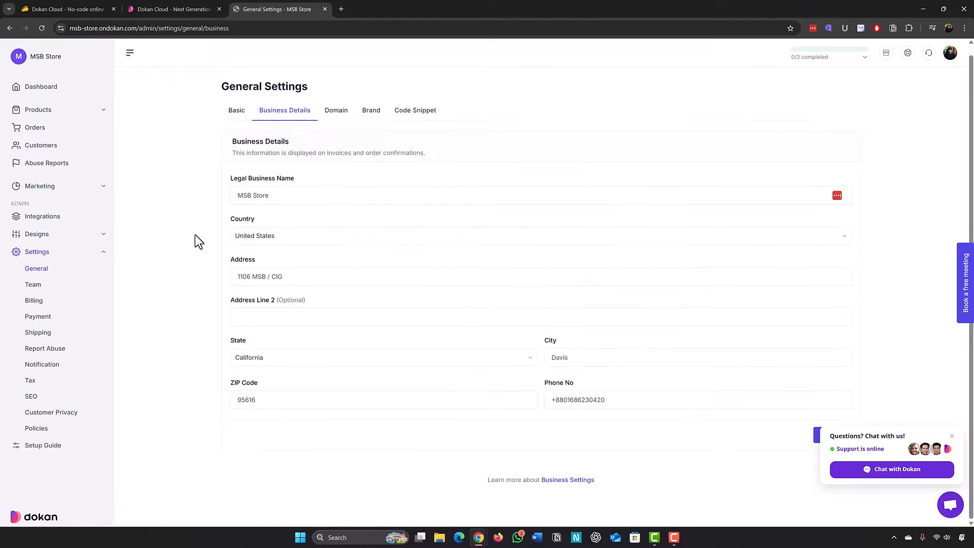
pyautogui.click(337, 114)
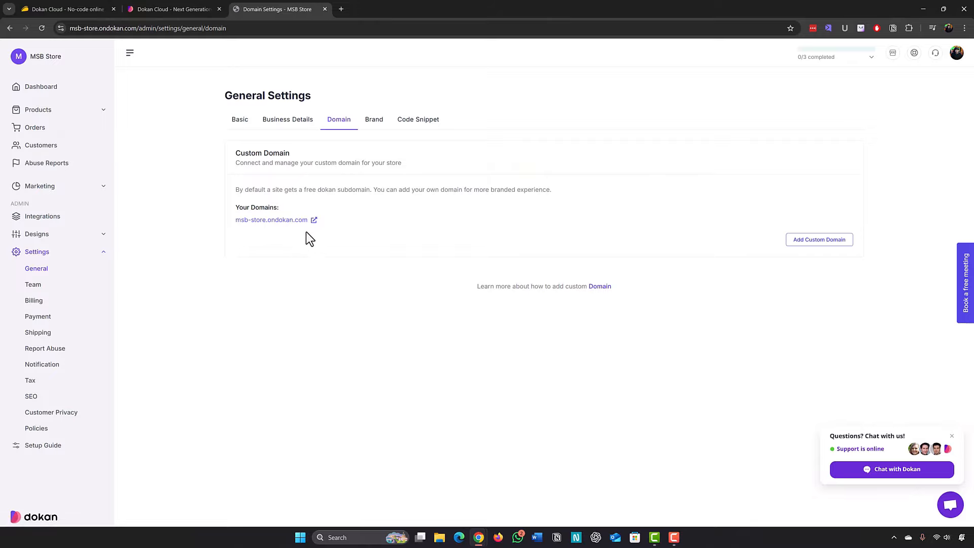
# Visit the live store at msb-store.ondokan.com in a new tab, then return to domain settings.
pyautogui.click(311, 220)
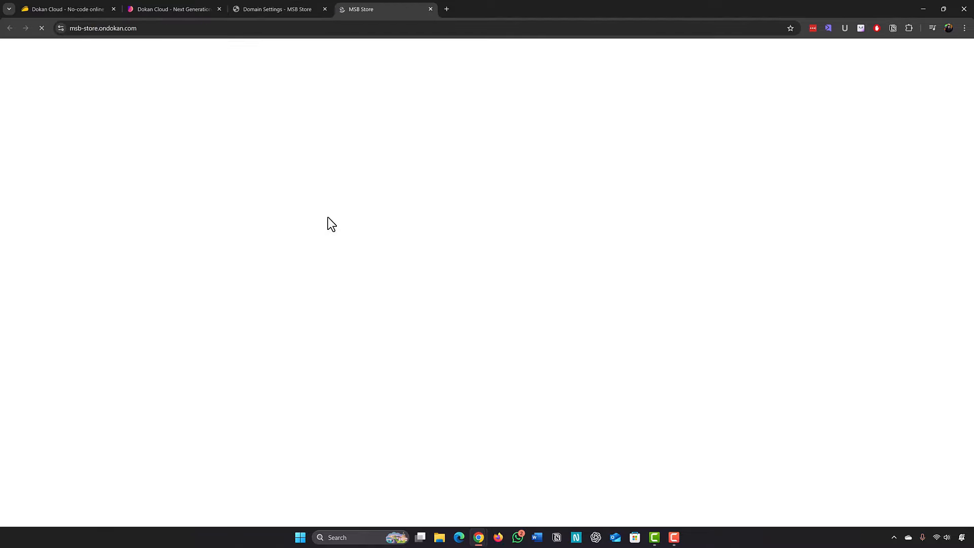
pyautogui.scroll(-10, 91, 201)
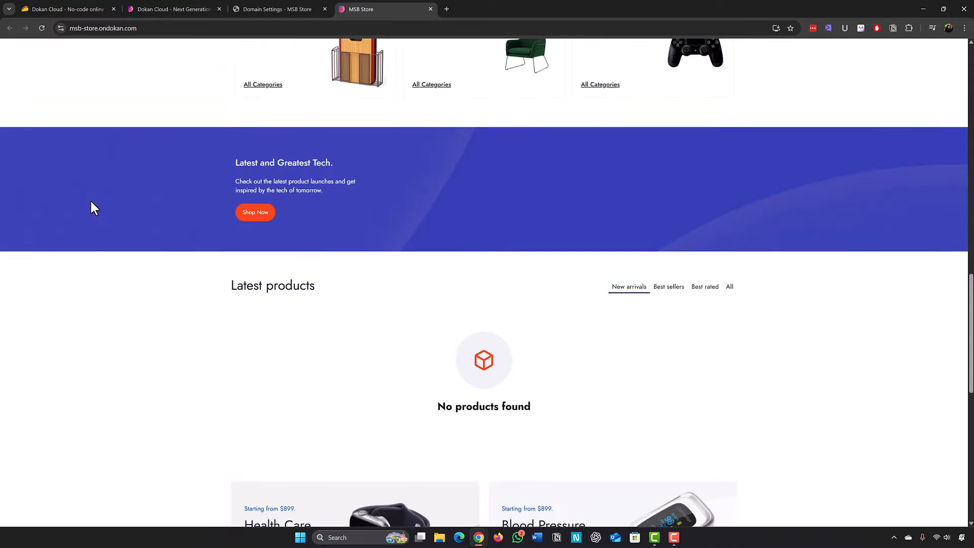
pyautogui.scroll(15, 91, 202)
pyautogui.moveTo(140, 29); pyautogui.dragTo(17, 30)
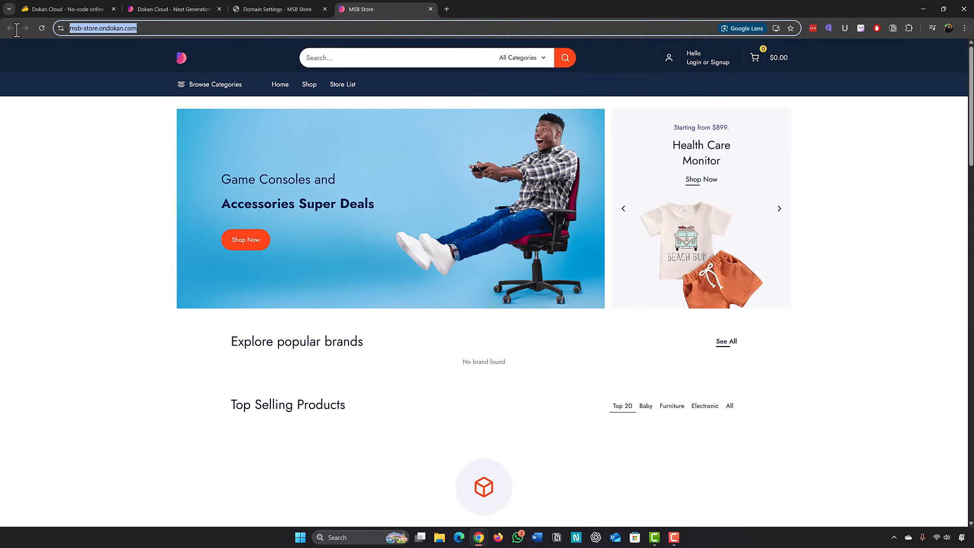
pyautogui.click(93, 239)
pyautogui.click(282, 9)
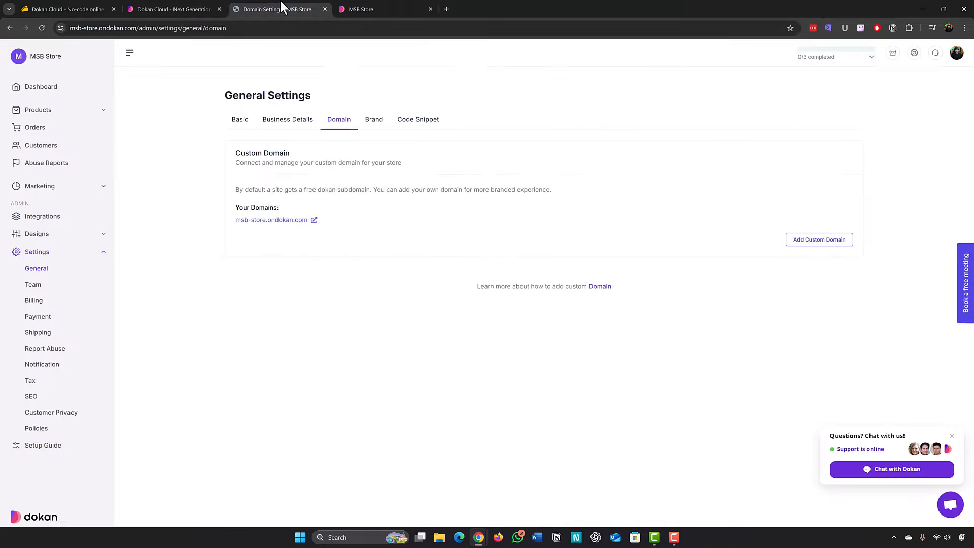
# Open the add custom domain form, close it without saving, and go to the Brand tab.
pyautogui.click(800, 242)
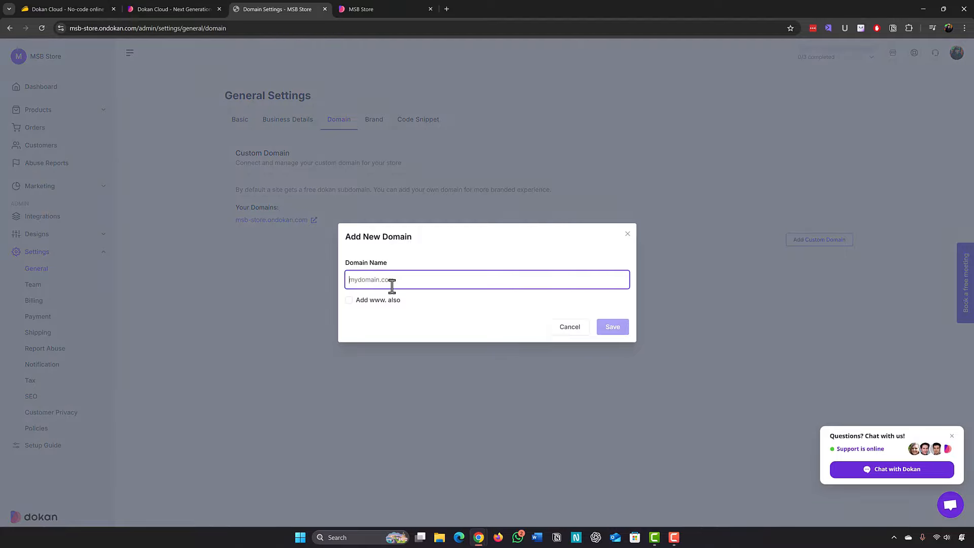
pyautogui.click(627, 235)
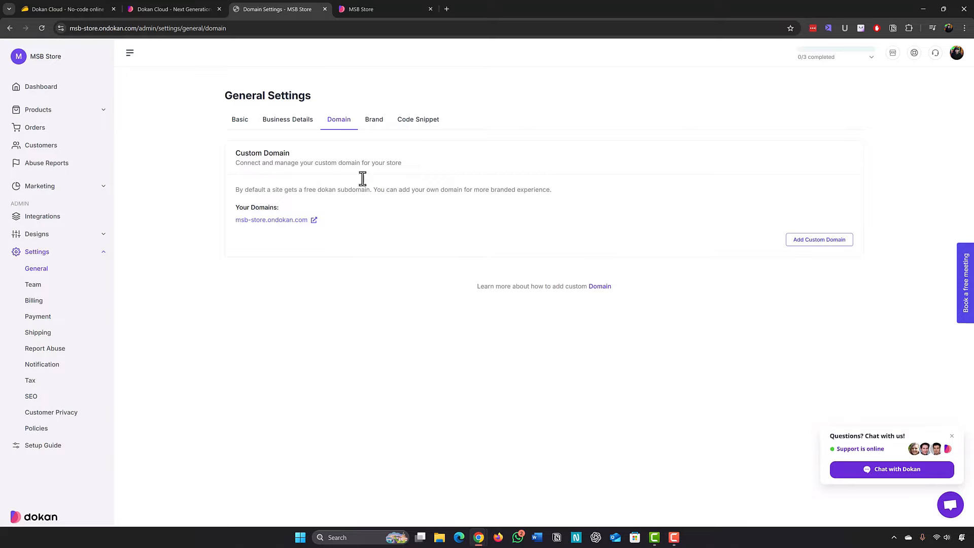
pyautogui.click(374, 122)
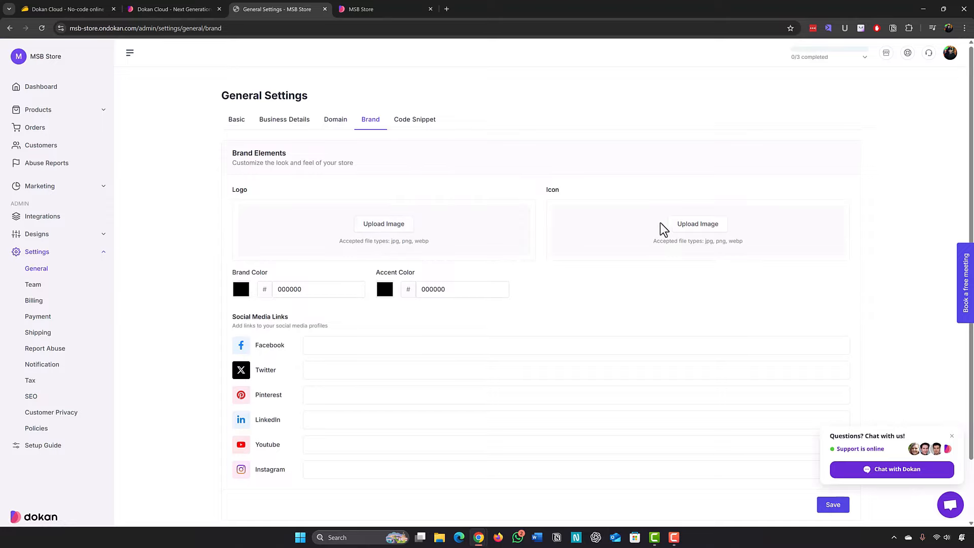
# Look over the Brand and Code Snippet settings, then open the Team page.
pyautogui.scroll(-1, 694, 229)
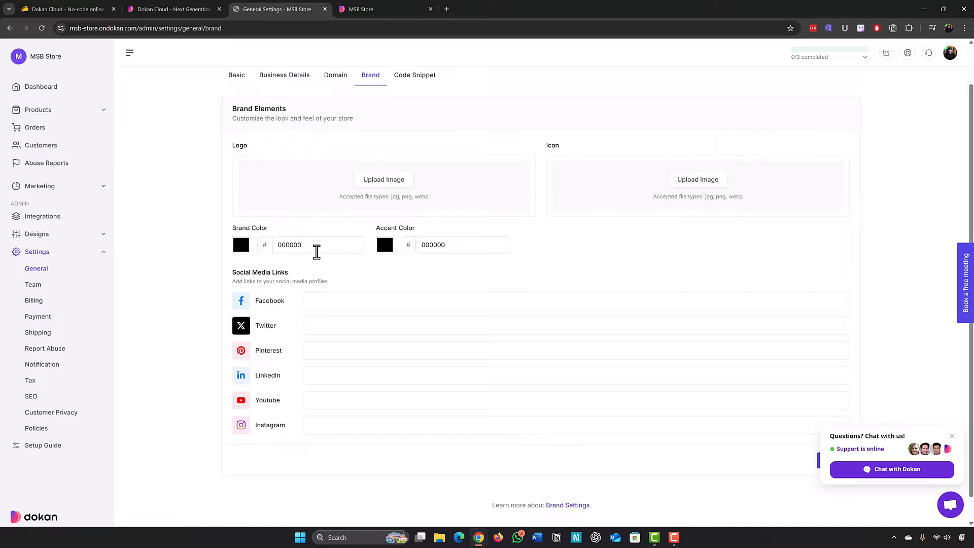
pyautogui.scroll(-1, 317, 251)
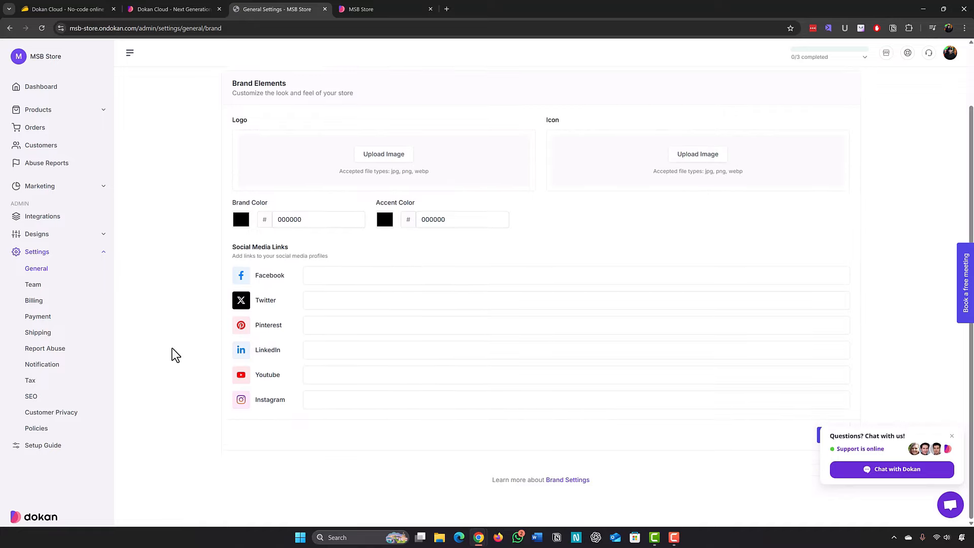
pyautogui.scroll(2, 183, 354)
pyautogui.click(416, 121)
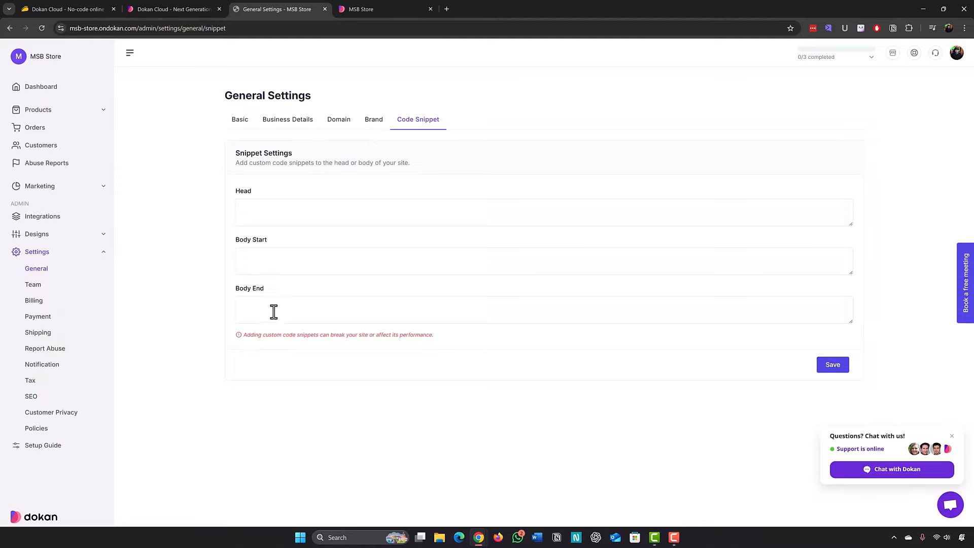
pyautogui.click(37, 285)
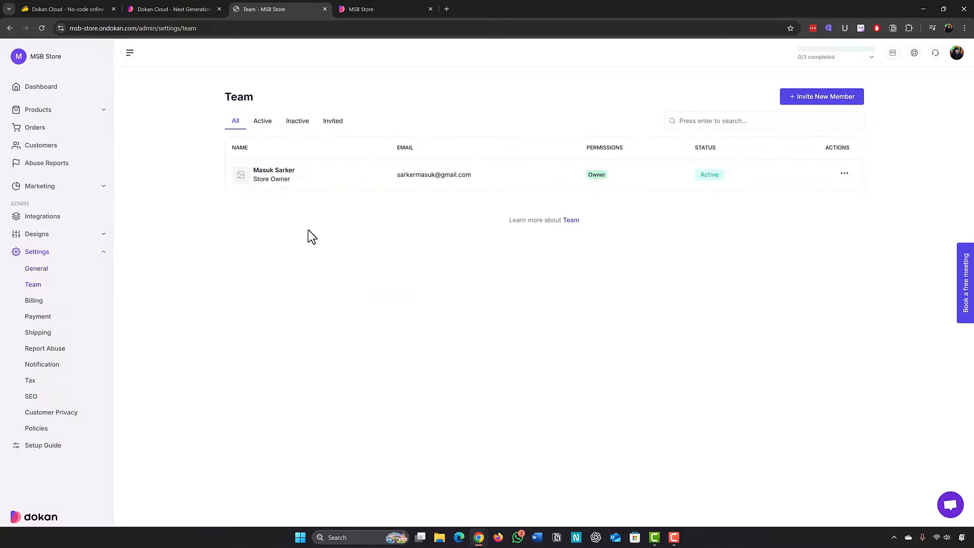
# Open the Invite New Member form and look over its email field and permissions table.
pyautogui.click(807, 100)
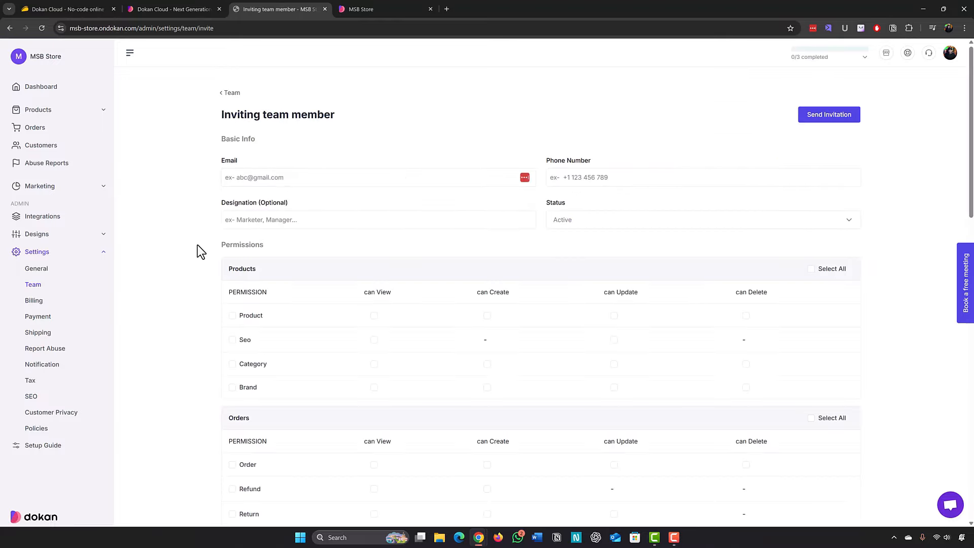
pyautogui.click(240, 180)
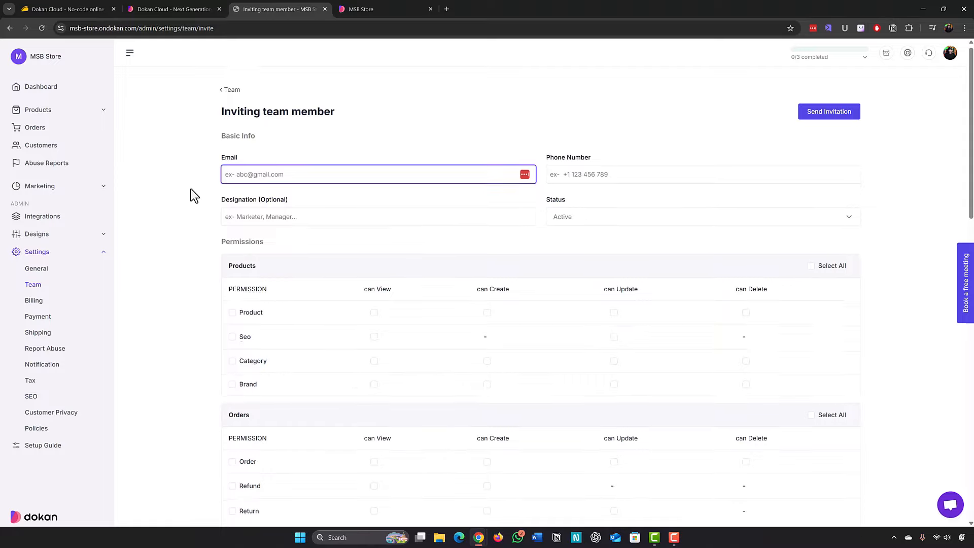
pyautogui.scroll(-2, 415, 268)
pyautogui.scroll(1, 872, 294)
pyautogui.scroll(-6, 478, 299)
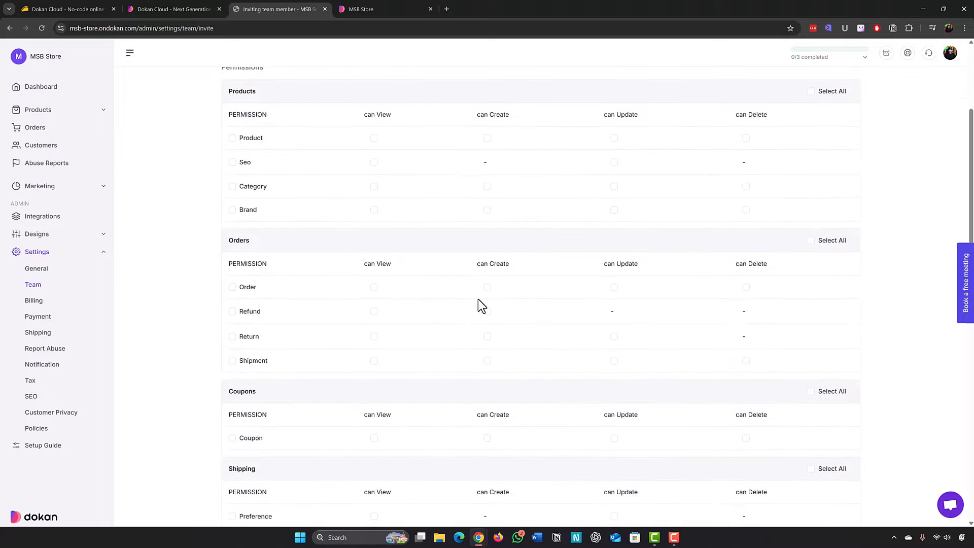
pyautogui.scroll(6, 173, 327)
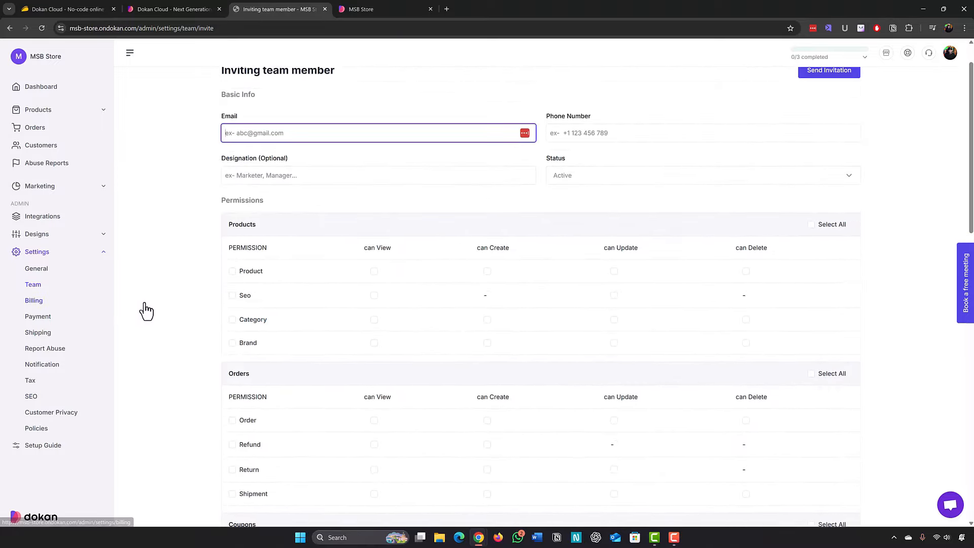
# Open the Payment settings and scroll through the payment options.
pyautogui.click(71, 316)
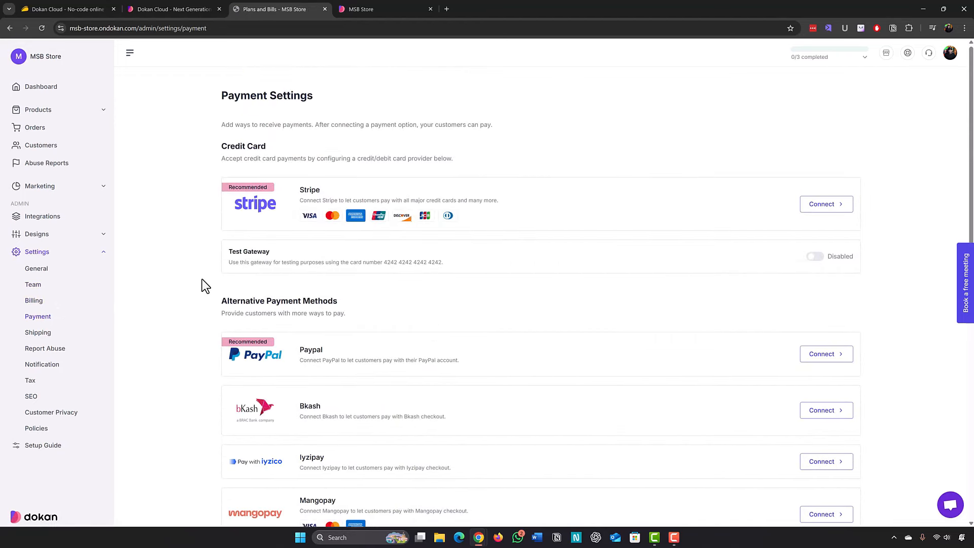
pyautogui.scroll(-2, 299, 282)
pyautogui.scroll(-2, 239, 299)
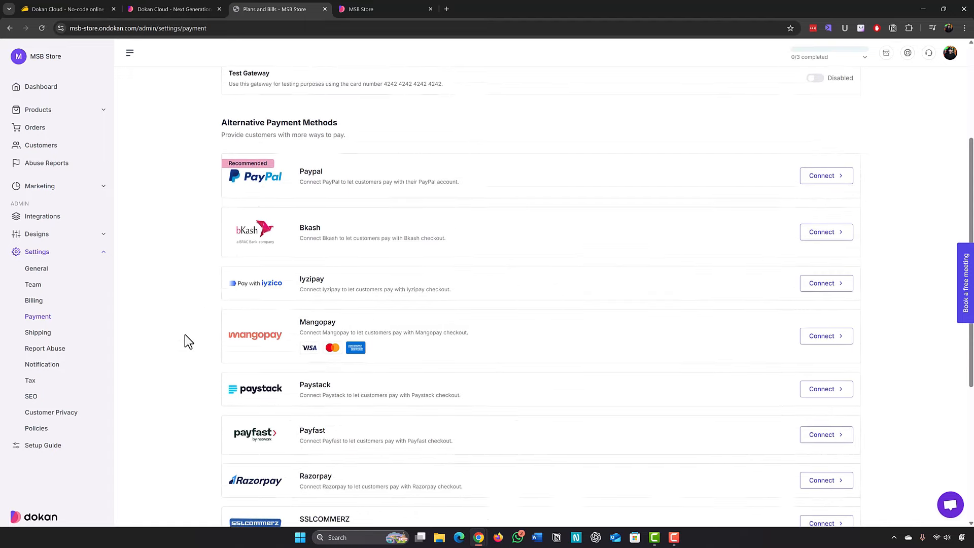
pyautogui.scroll(-3, 251, 354)
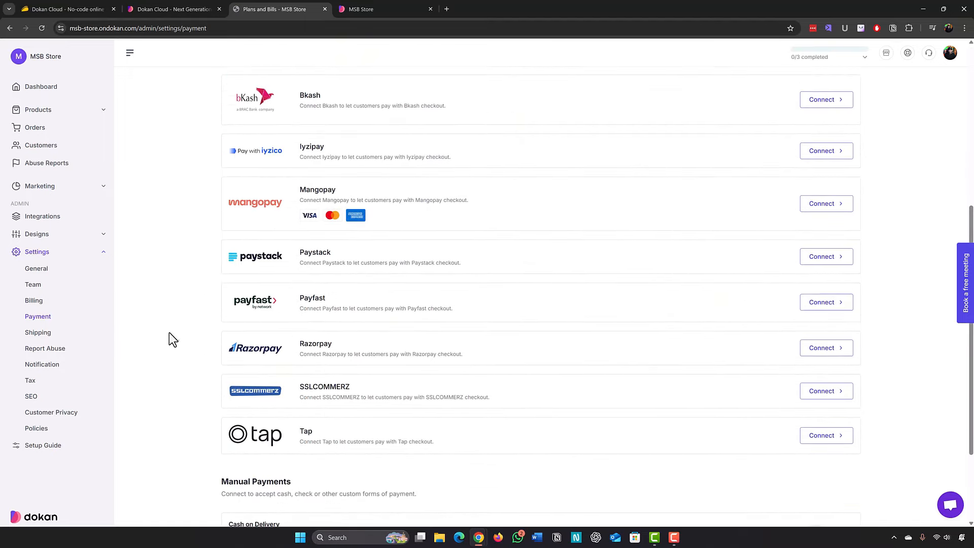
pyautogui.scroll(-2, 171, 330)
pyautogui.scroll(8, 171, 330)
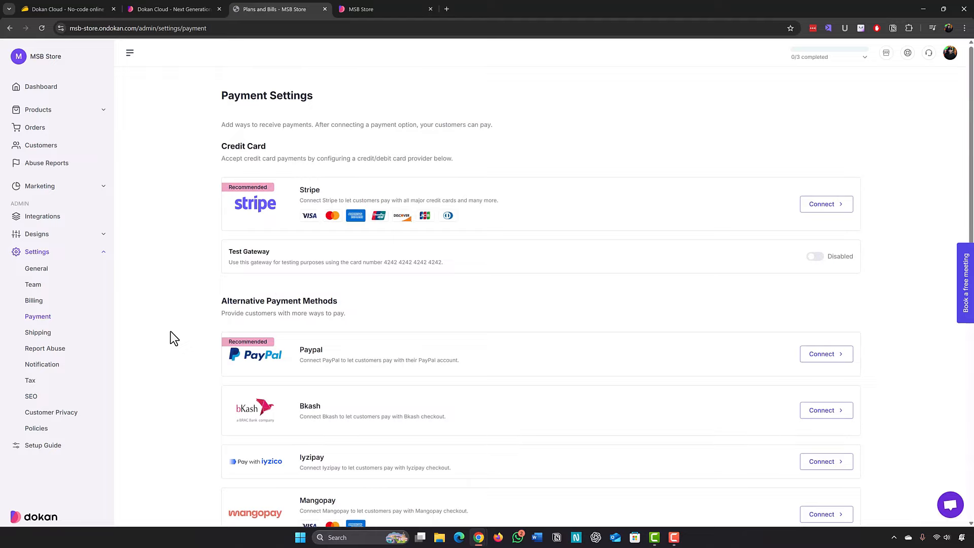
# Open Shipping settings and cancel an edit of the international Standard Shipping type.
pyautogui.click(38, 332)
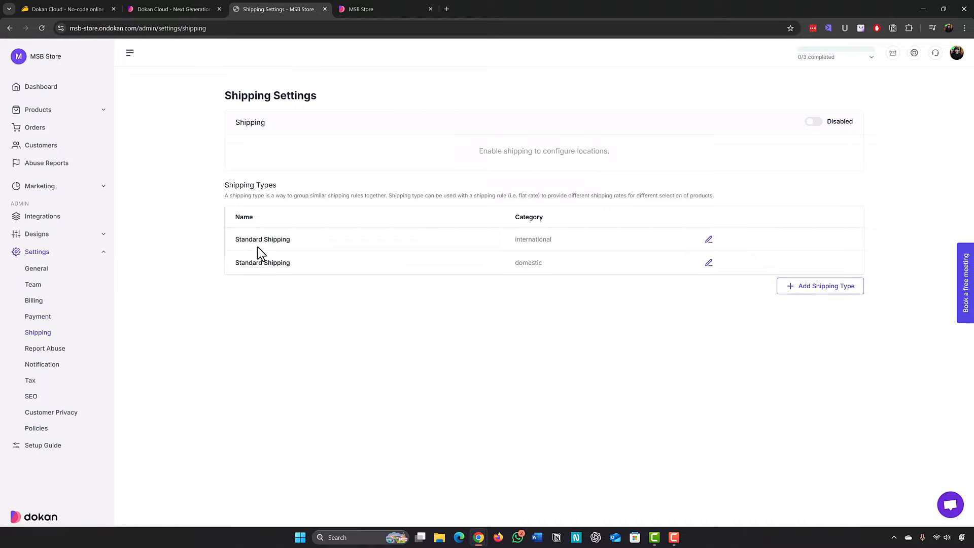
pyautogui.click(709, 239)
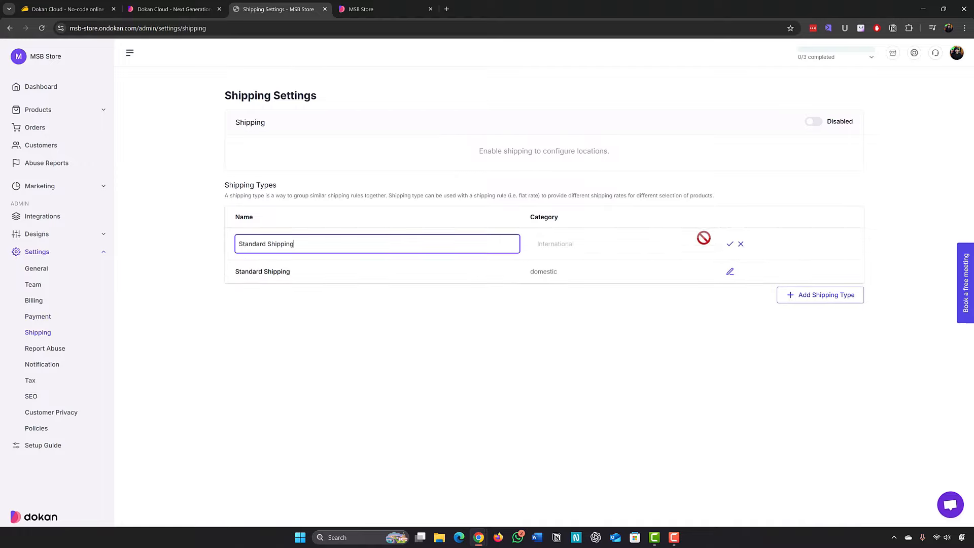
pyautogui.click(740, 245)
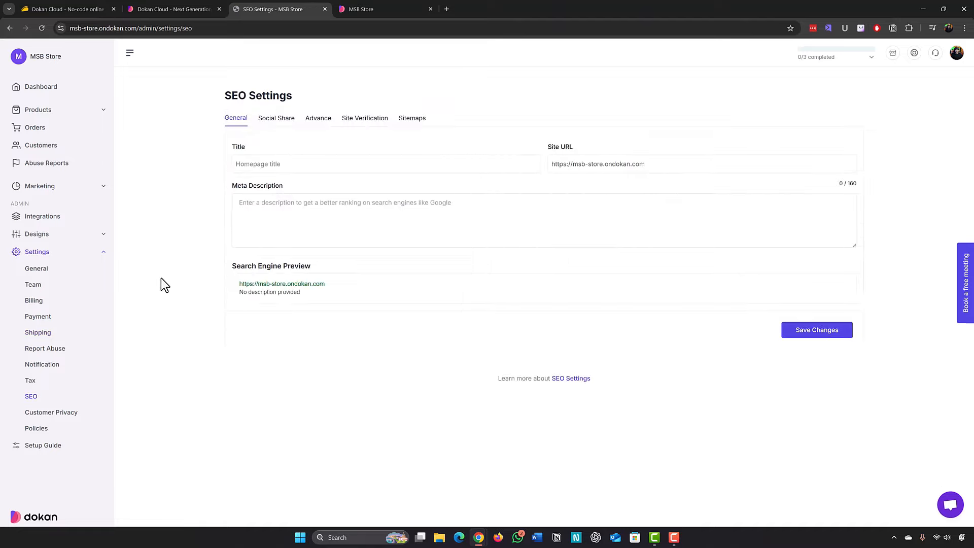
# Look through the SEO title, meta description, Social Share, Advance and Sitemaps settings.
pyautogui.click(253, 165)
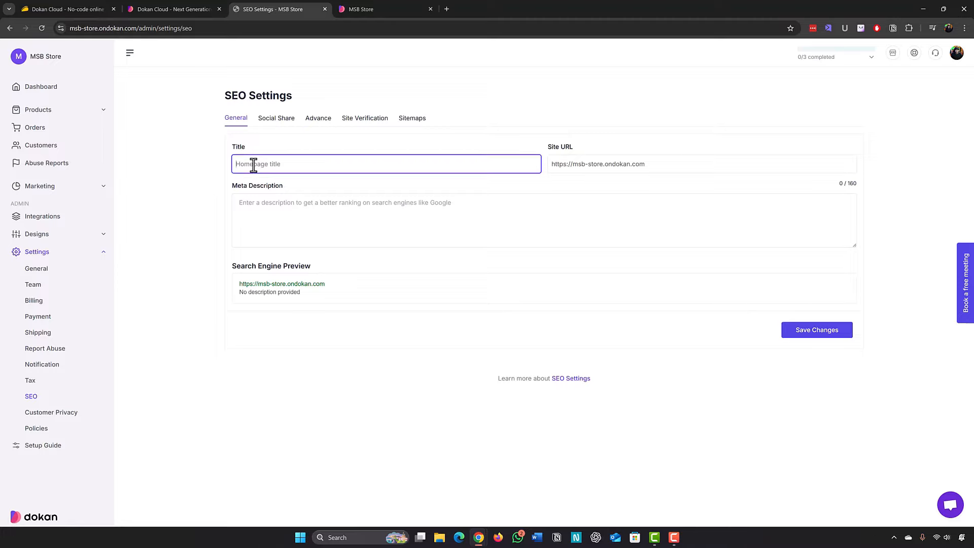
pyautogui.click(309, 229)
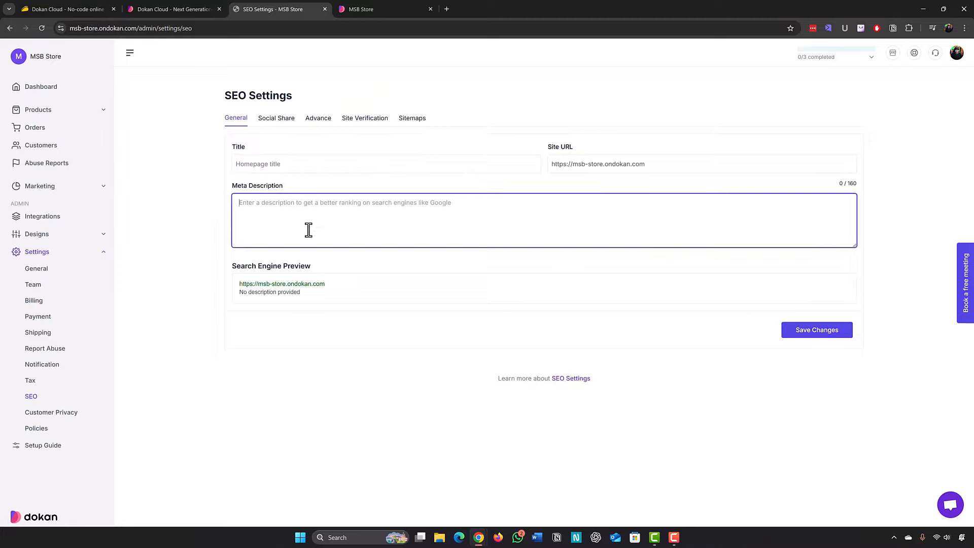
pyautogui.click(280, 120)
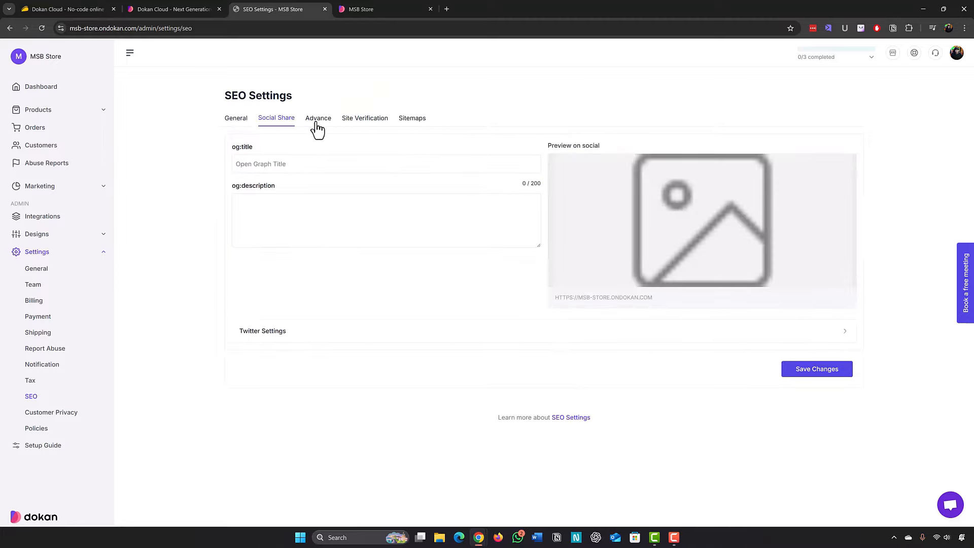
pyautogui.moveTo(558, 283)
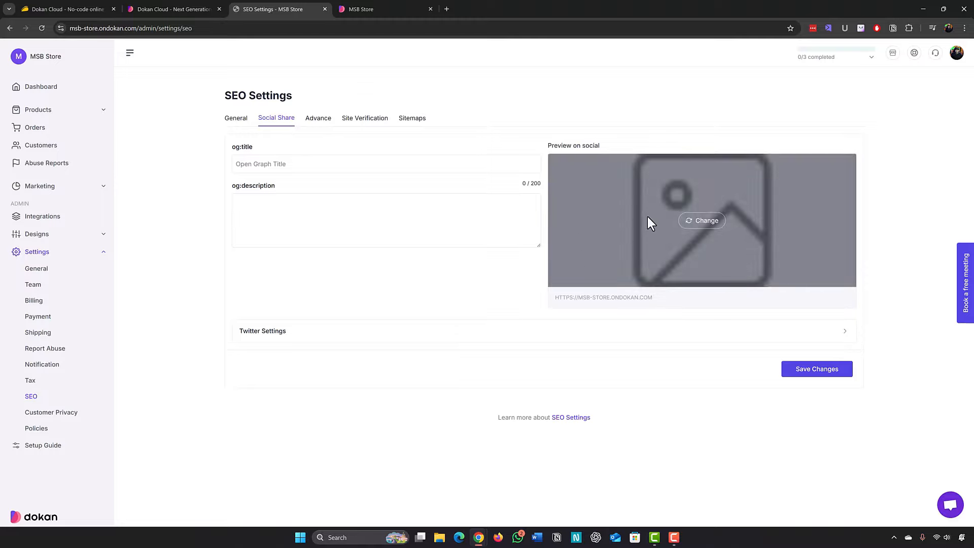
pyautogui.click(318, 120)
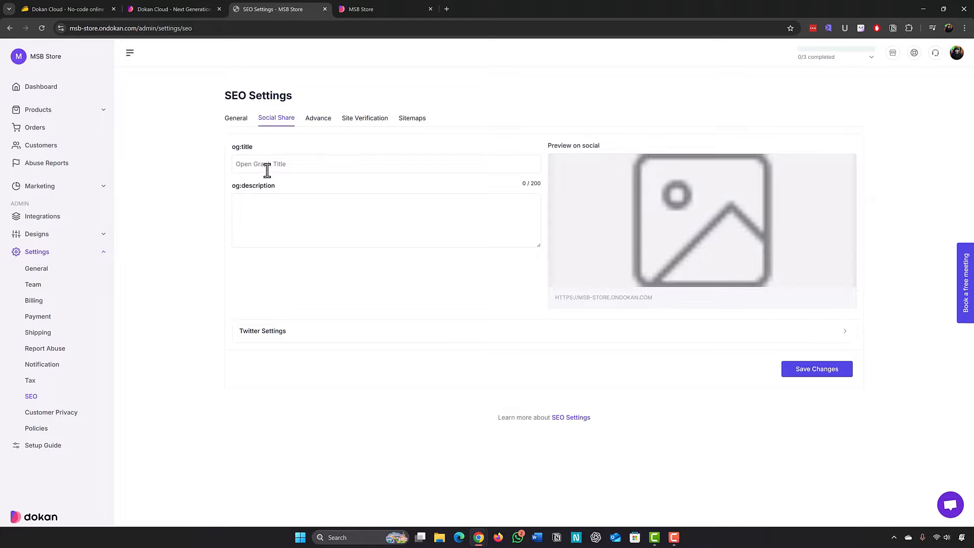
pyautogui.moveTo(641, 223)
pyautogui.click(412, 119)
pyautogui.moveTo(379, 221); pyautogui.dragTo(258, 221)
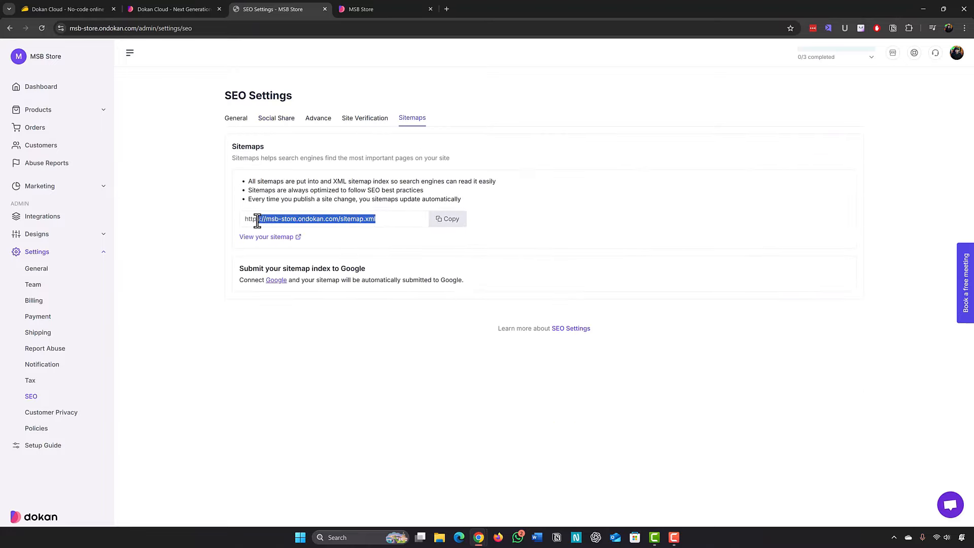
# Review the Site Verification IDs, then open Products > All Products.
pyautogui.click(361, 120)
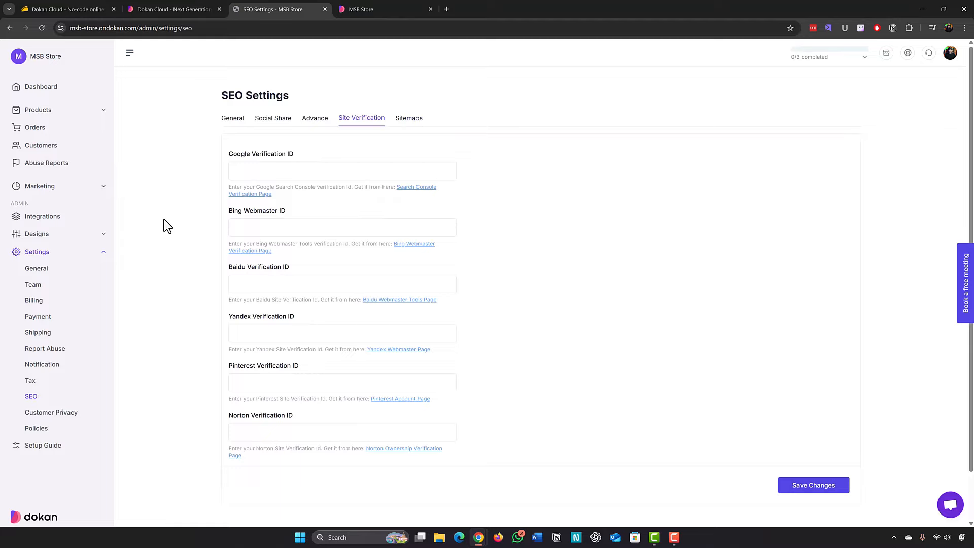
pyautogui.scroll(-1, 163, 219)
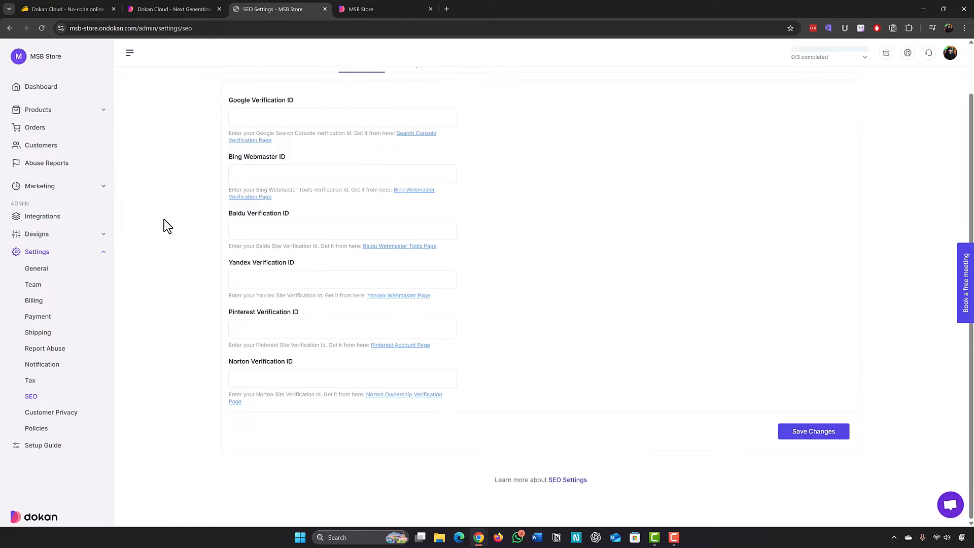
pyautogui.scroll(1, 164, 219)
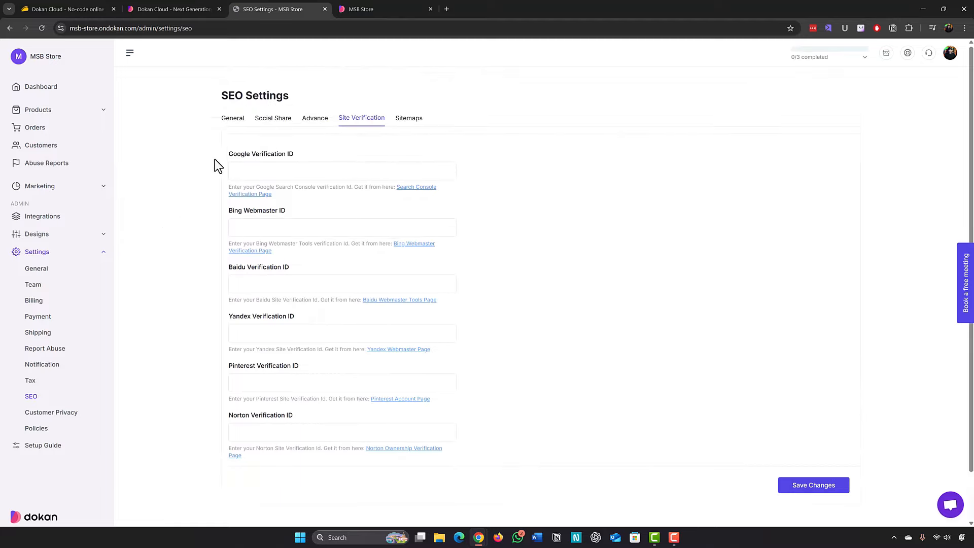
pyautogui.scroll(-1, 205, 196)
pyautogui.scroll(1, 201, 198)
pyautogui.click(61, 110)
pyautogui.click(43, 129)
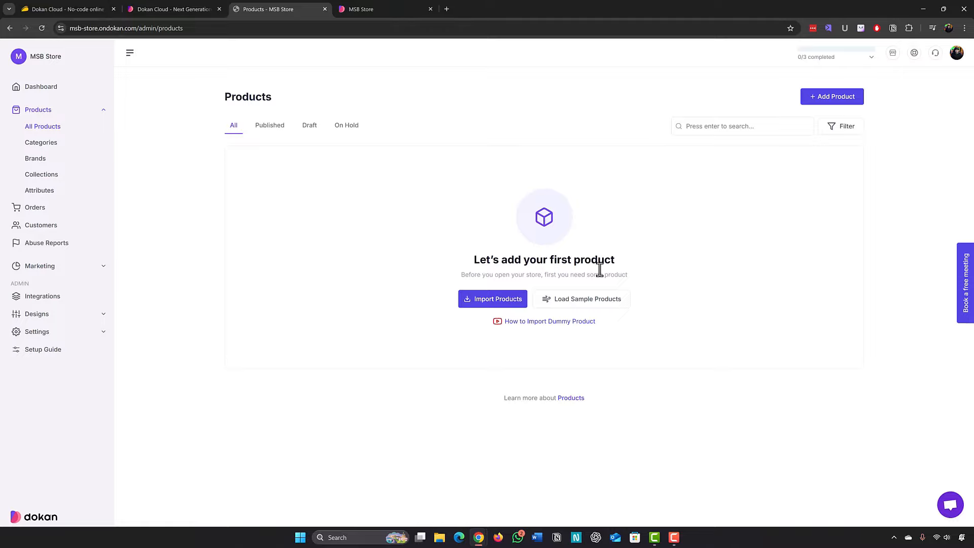
# Load the eight sample products and browse them on the MSB Store storefront.
pyautogui.click(567, 310)
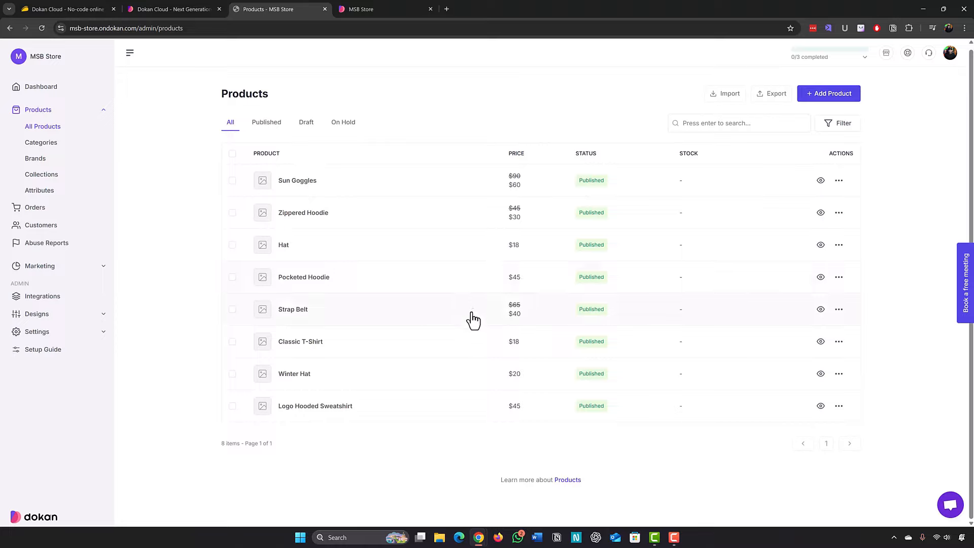
pyautogui.click(406, 8)
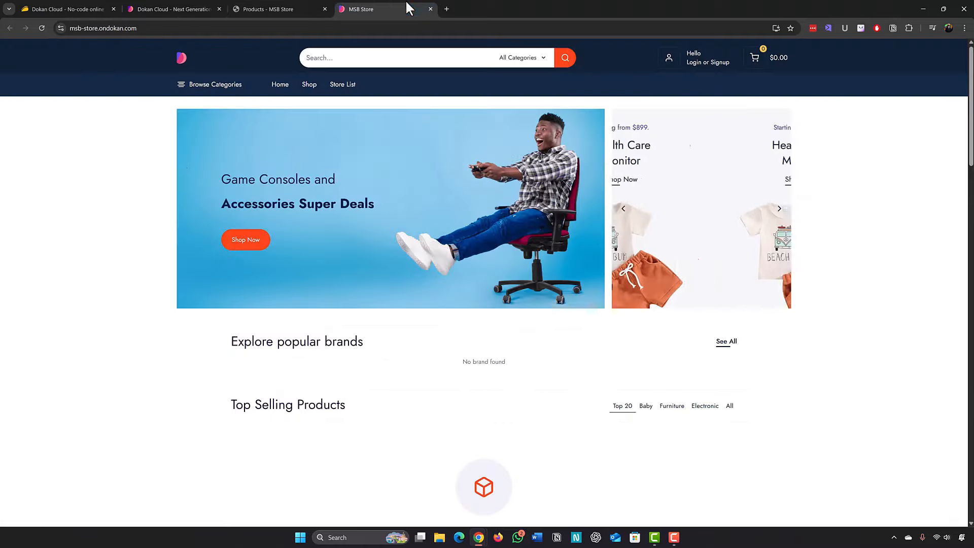
pyautogui.scroll(-4, 115, 327)
pyautogui.scroll(-1, 119, 335)
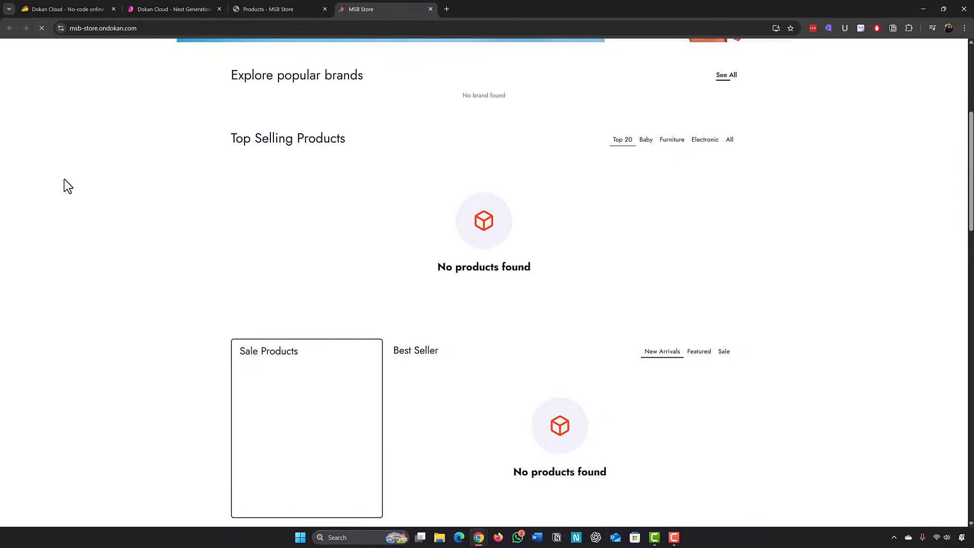
pyautogui.scroll(-5, 81, 189)
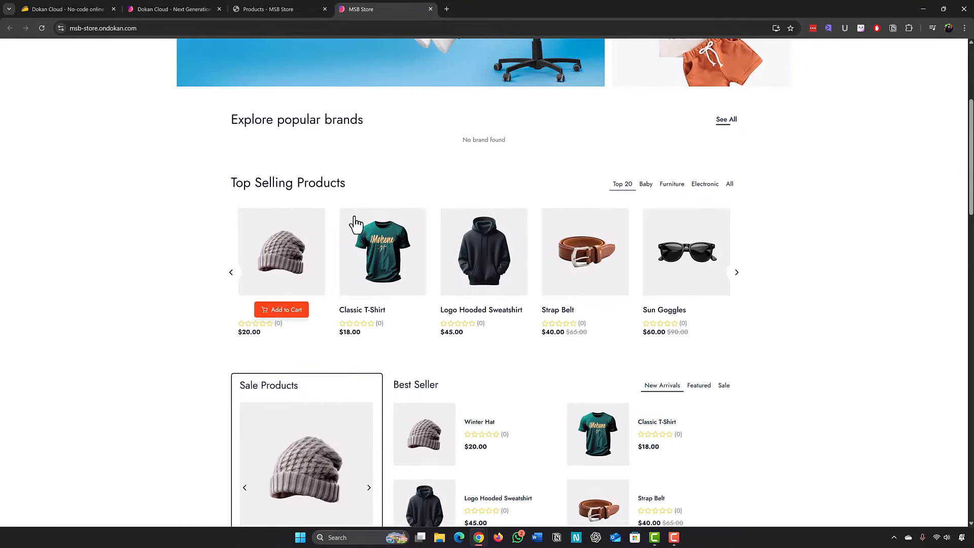
pyautogui.scroll(-5, 715, 261)
pyautogui.scroll(-4, 448, 321)
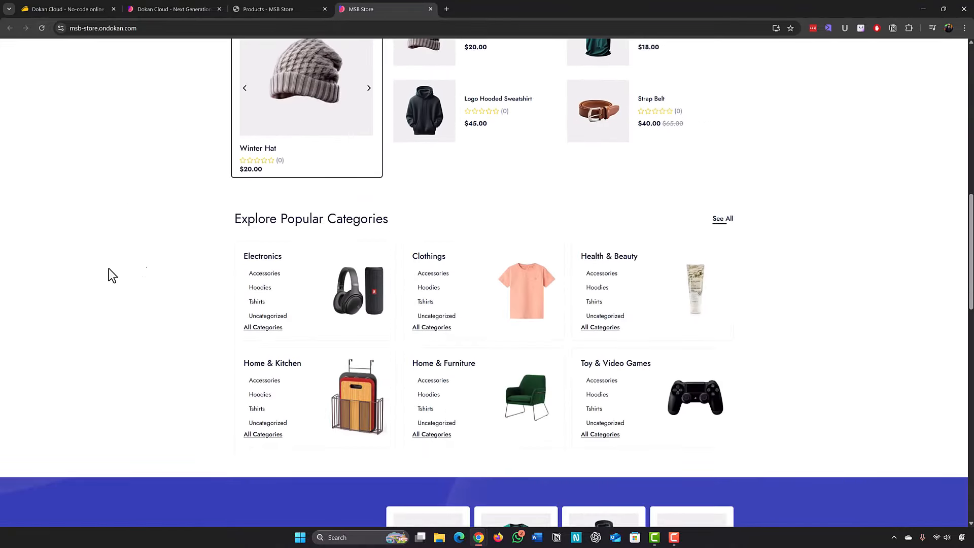
# Back in the admin product list, open the actions menu for Sun Goggles.
pyautogui.scroll(4, 110, 276)
pyautogui.click(278, 9)
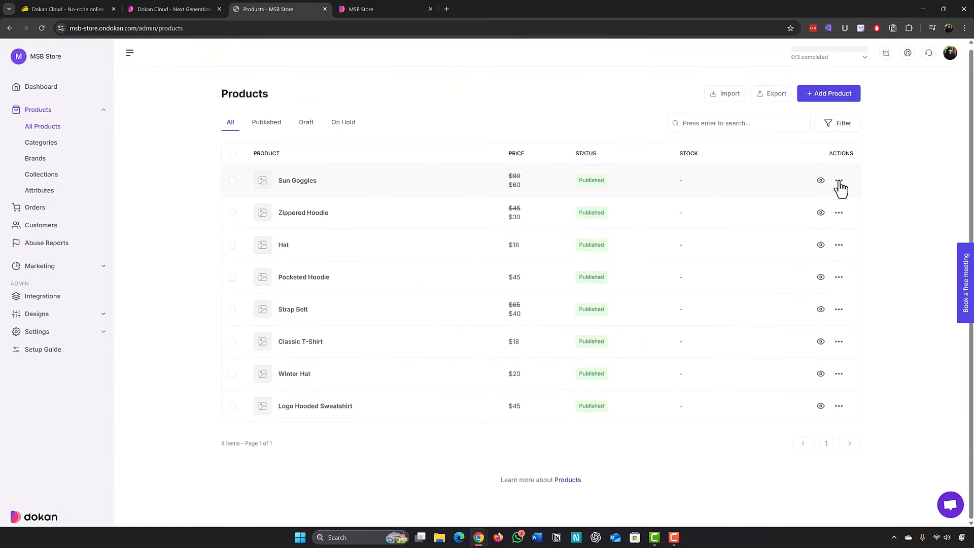
pyautogui.click(839, 181)
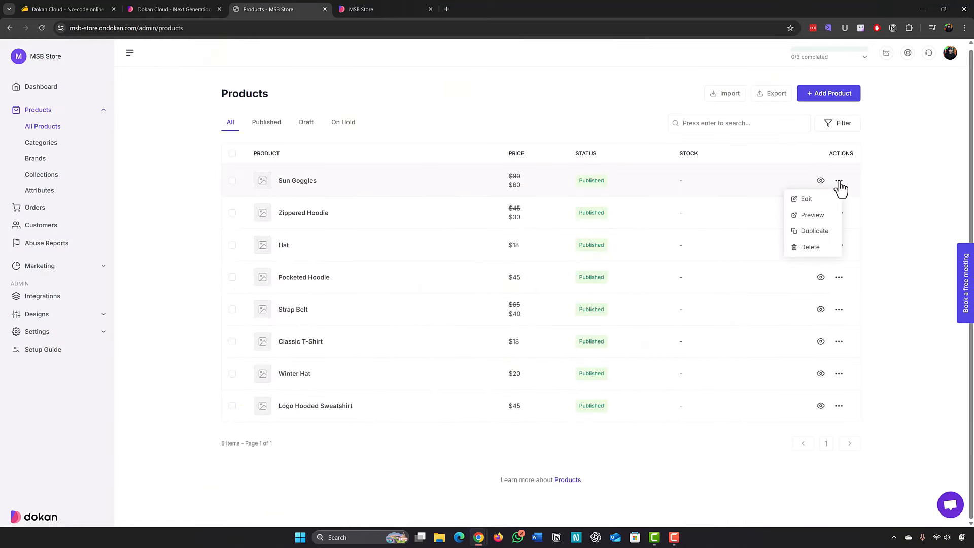
pyautogui.click(806, 200)
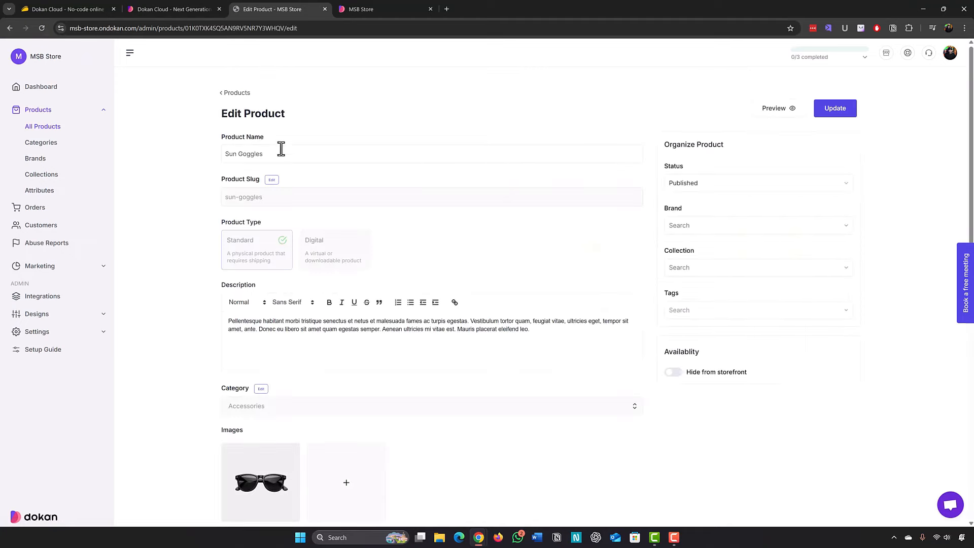
pyautogui.click(288, 157)
pyautogui.moveTo(178, 156); pyautogui.dragTo(177, 143)
pyautogui.click(177, 143)
pyautogui.scroll(-2, 178, 145)
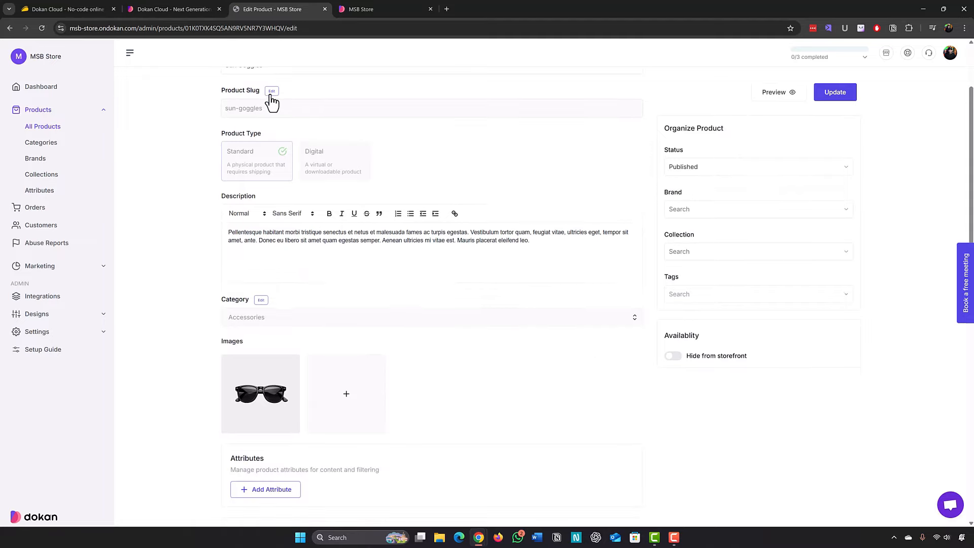
pyautogui.scroll(2, 152, 180)
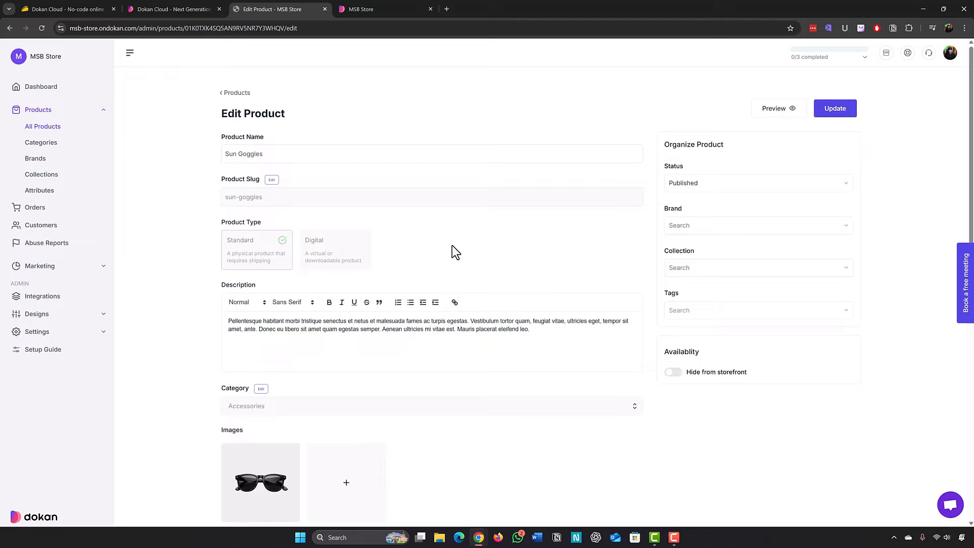
pyautogui.scroll(-2, 450, 246)
pyautogui.click(407, 242)
pyautogui.scroll(-3, 224, 243)
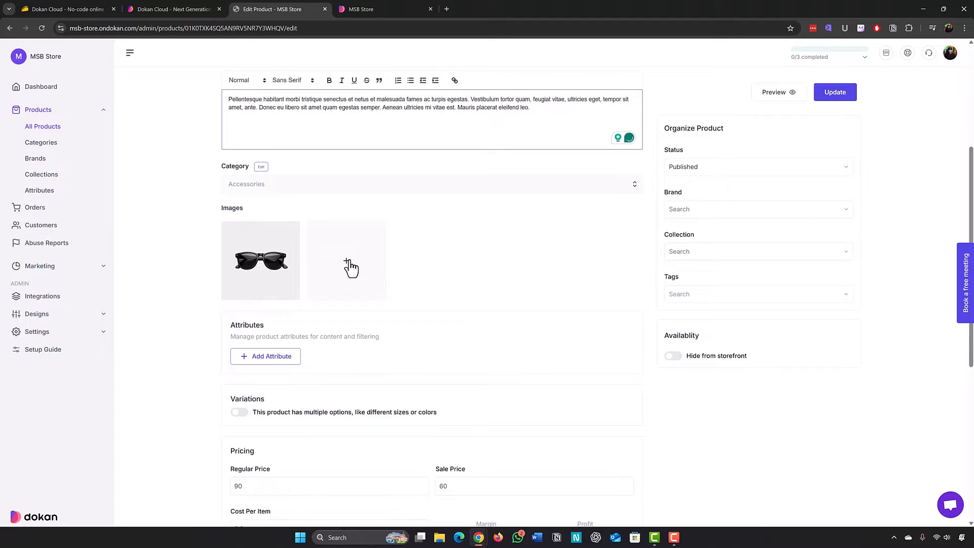
pyautogui.click(261, 167)
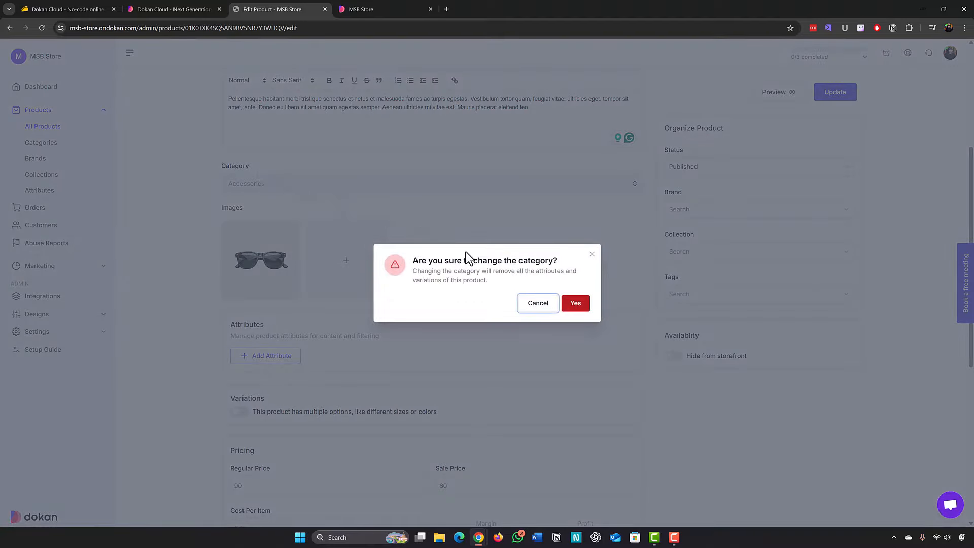
pyautogui.click(592, 254)
pyautogui.scroll(-3, 215, 248)
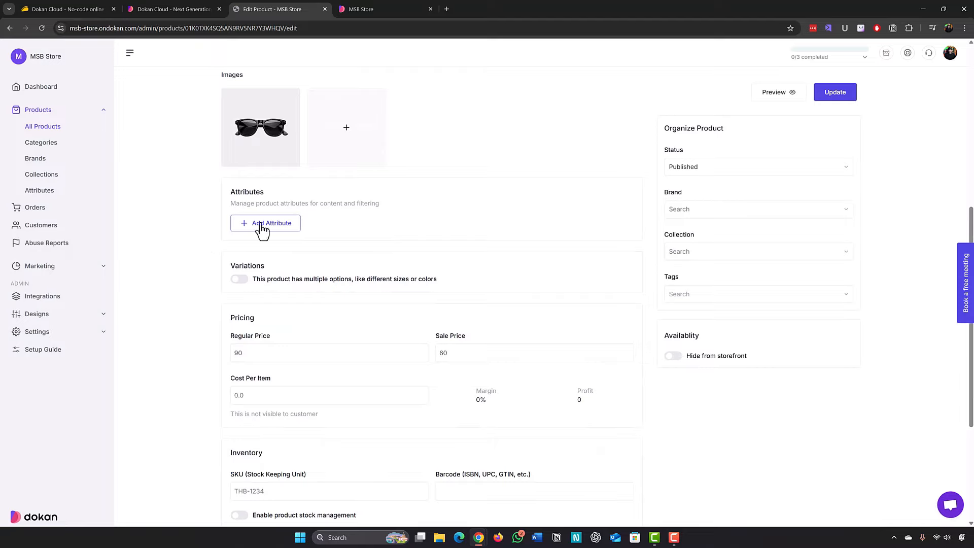
pyautogui.scroll(-3, 199, 280)
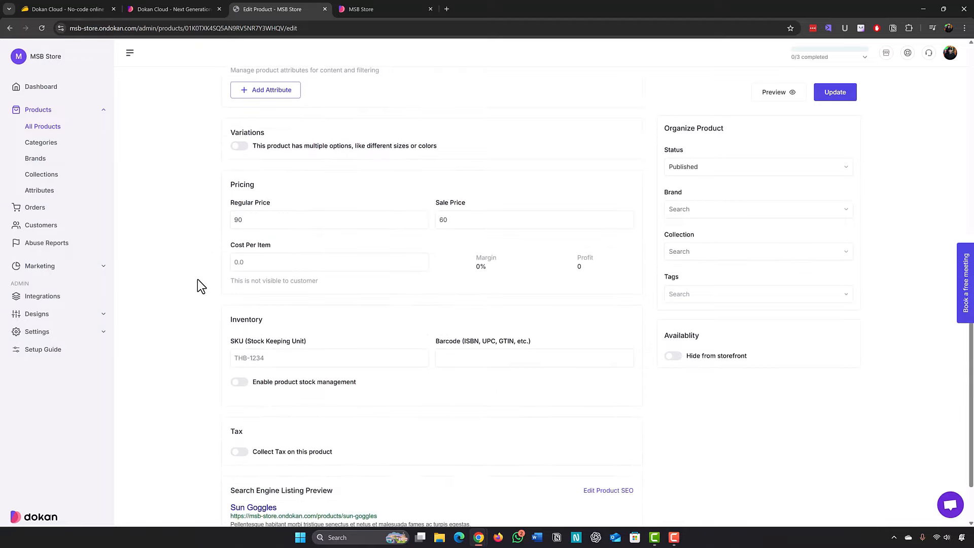
pyautogui.click(235, 220)
pyautogui.click(466, 221)
pyautogui.scroll(-2, 172, 307)
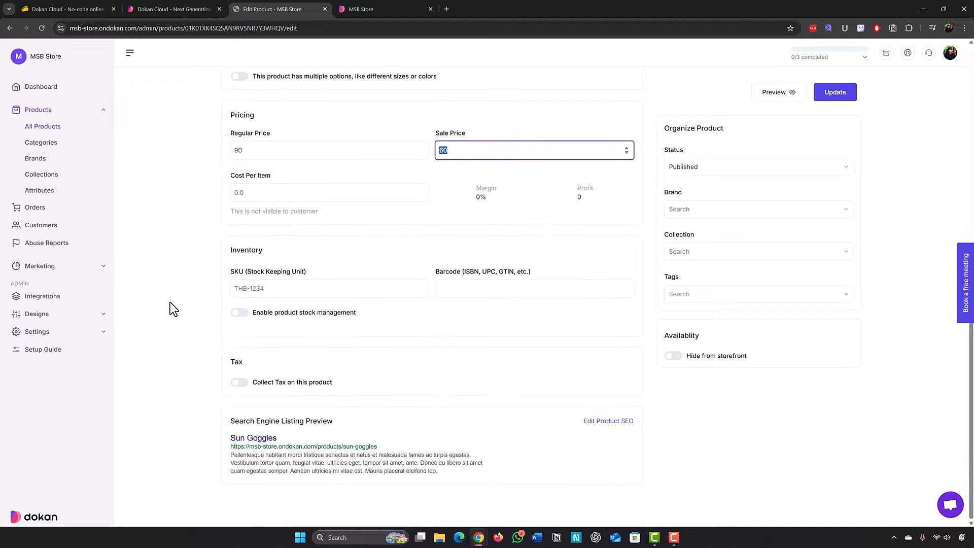
pyautogui.scroll(10, 174, 317)
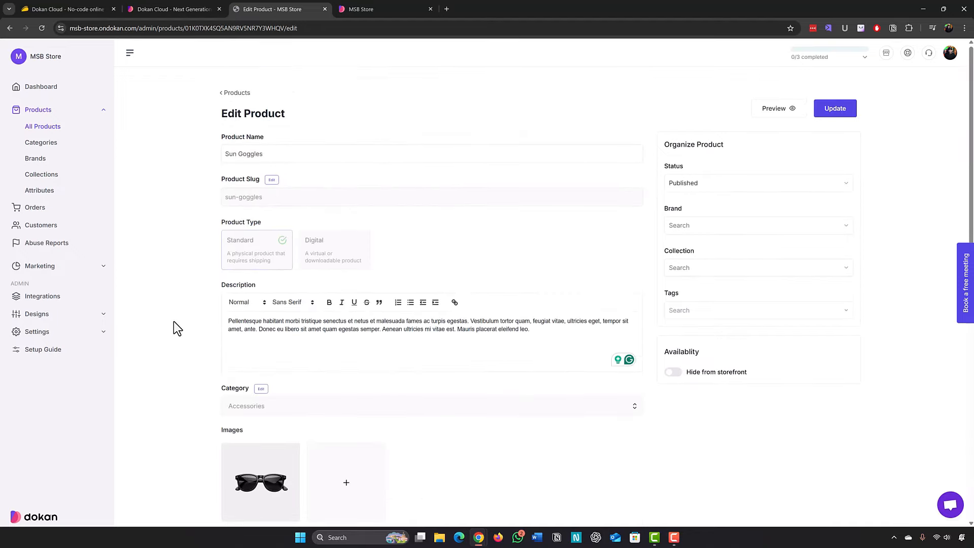
# Preview Sun Goggles on the storefront, then return to its product edit page.
pyautogui.click(777, 110)
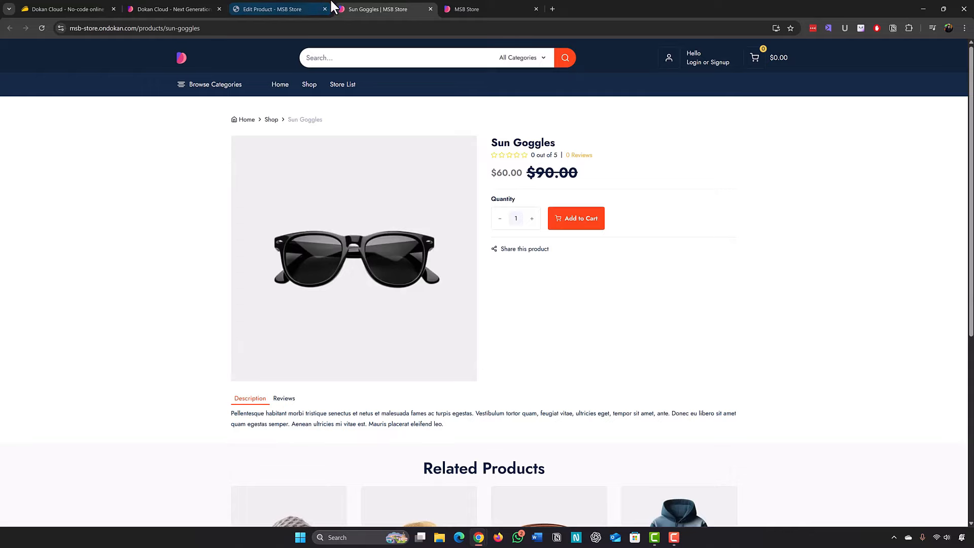
pyautogui.click(299, 6)
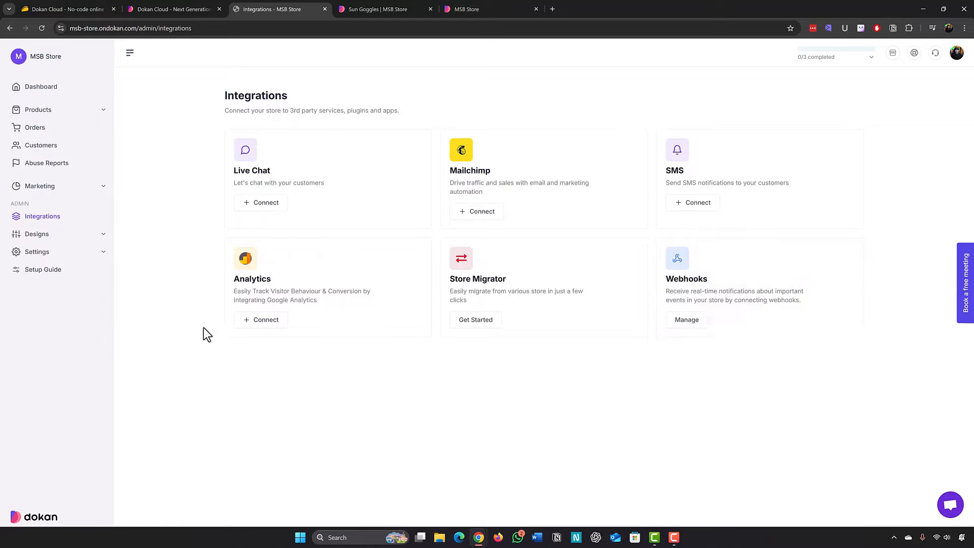
# Show the Pages list with seven published pages such as About and Contact.
pyautogui.click(35, 234)
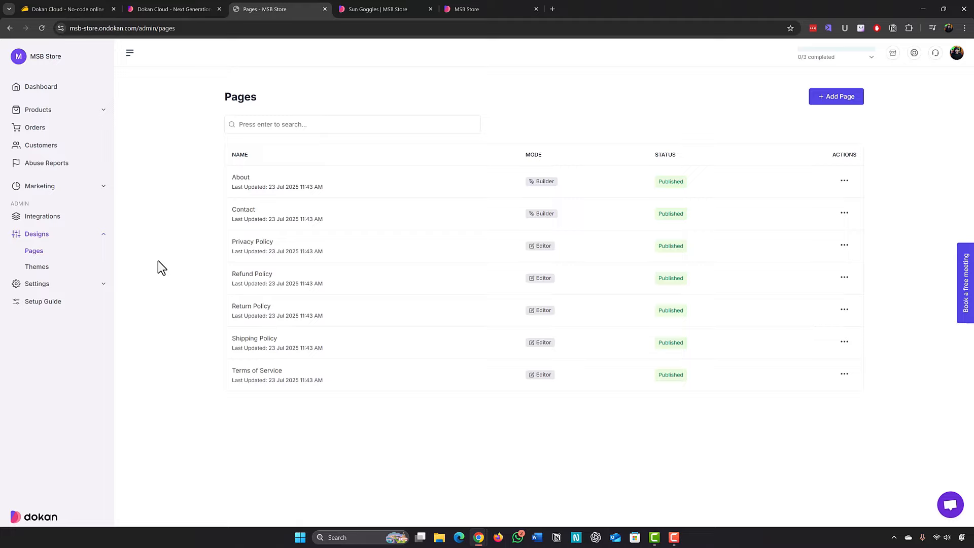
# Add a new Builder-mode page named 'test' and save it as a draft.
pyautogui.click(829, 102)
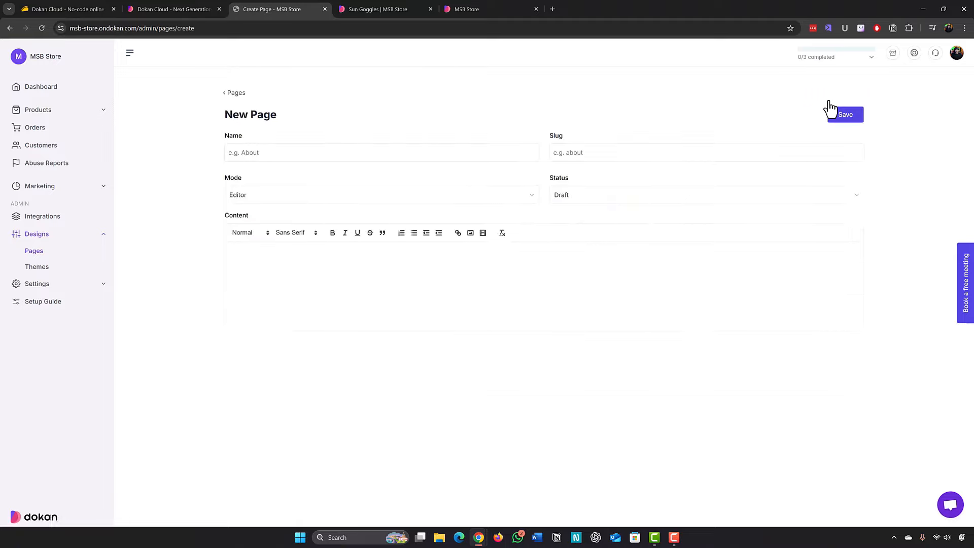
pyautogui.click(287, 157)
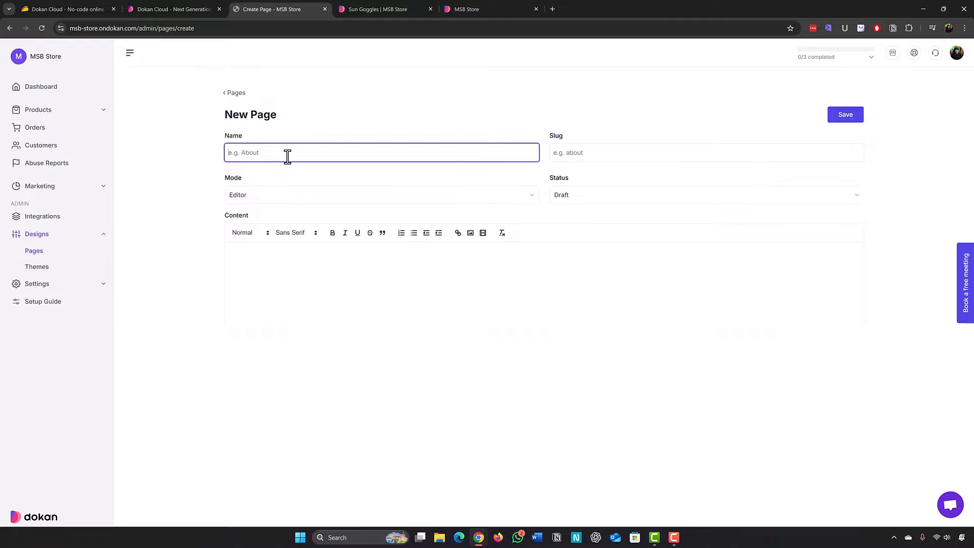
pyautogui.click(598, 152)
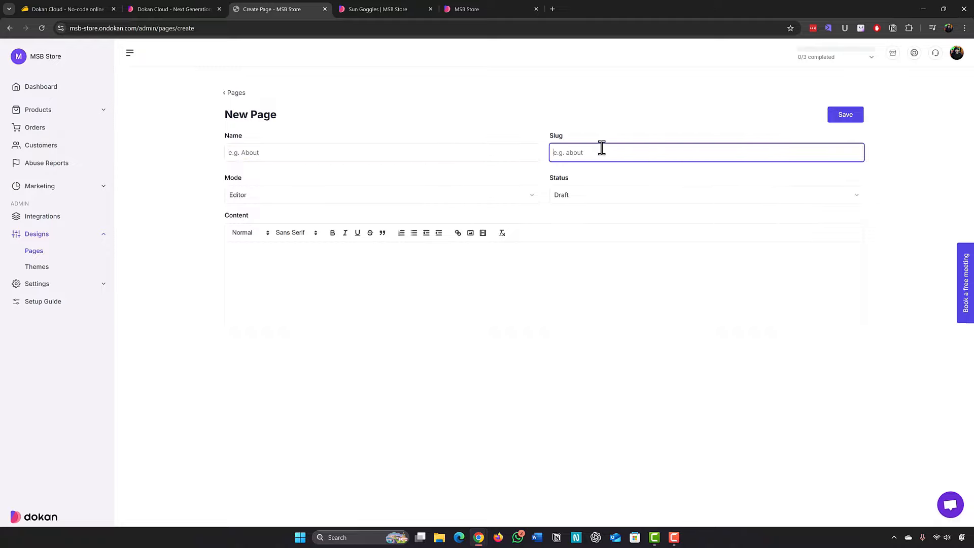
pyautogui.click(354, 195)
pyautogui.click(584, 194)
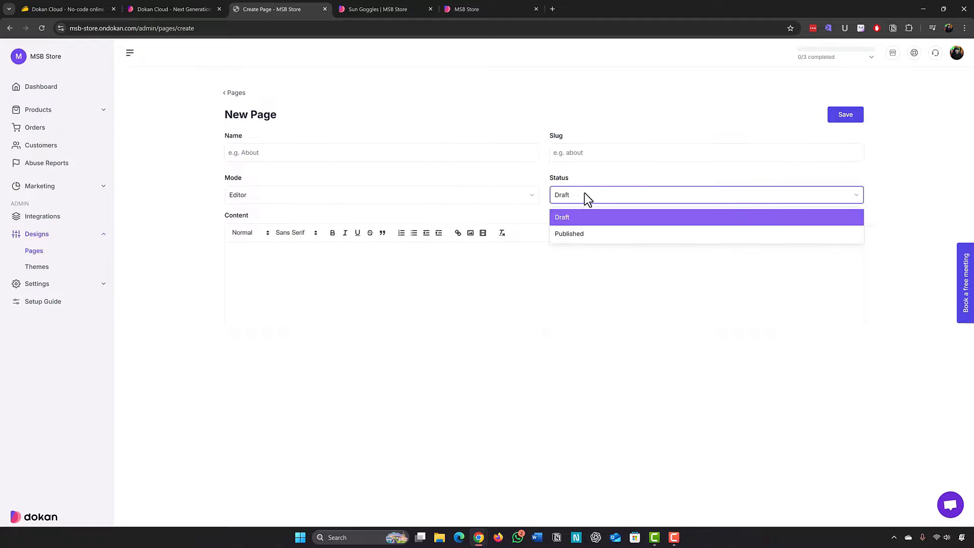
pyautogui.click(584, 194)
pyautogui.click(334, 267)
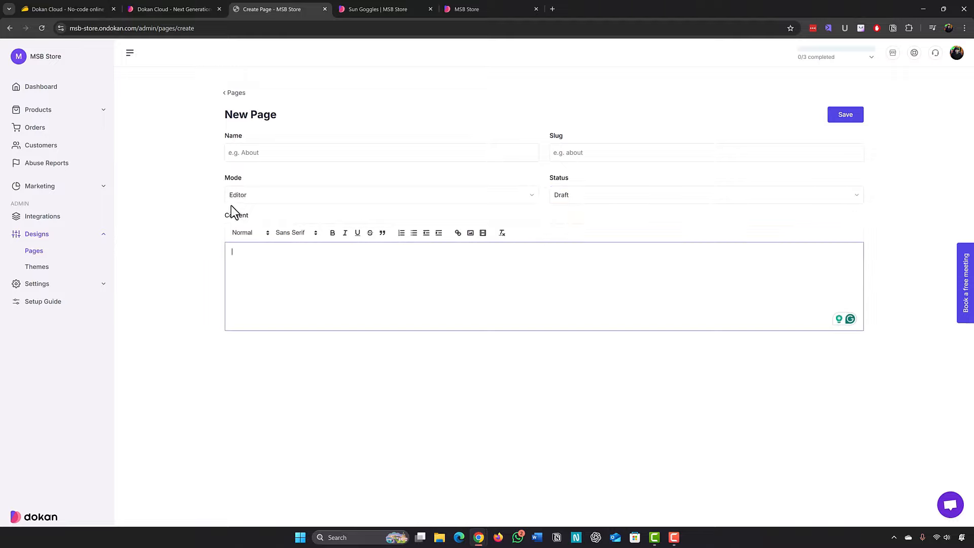
pyautogui.click(267, 198)
pyautogui.click(249, 234)
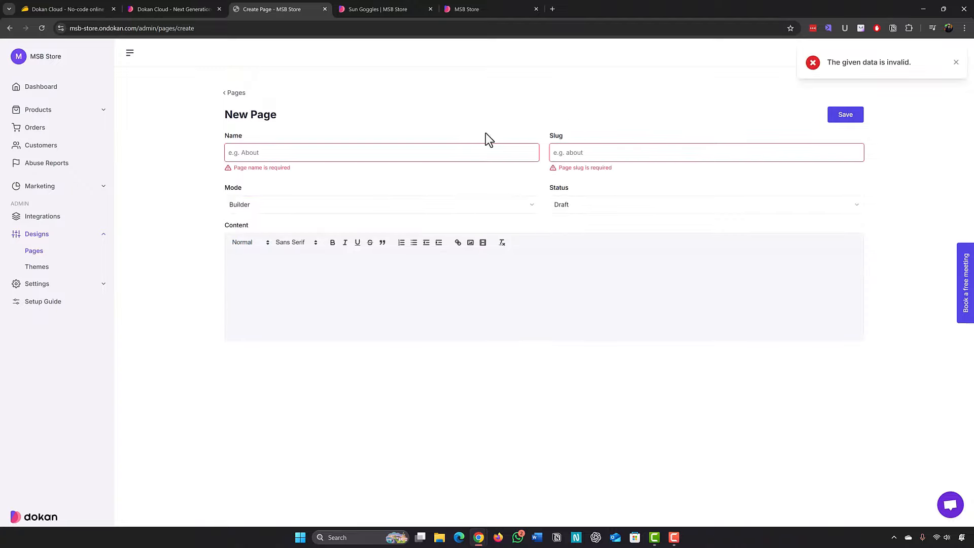
pyautogui.click(237, 154)
pyautogui.write('test')
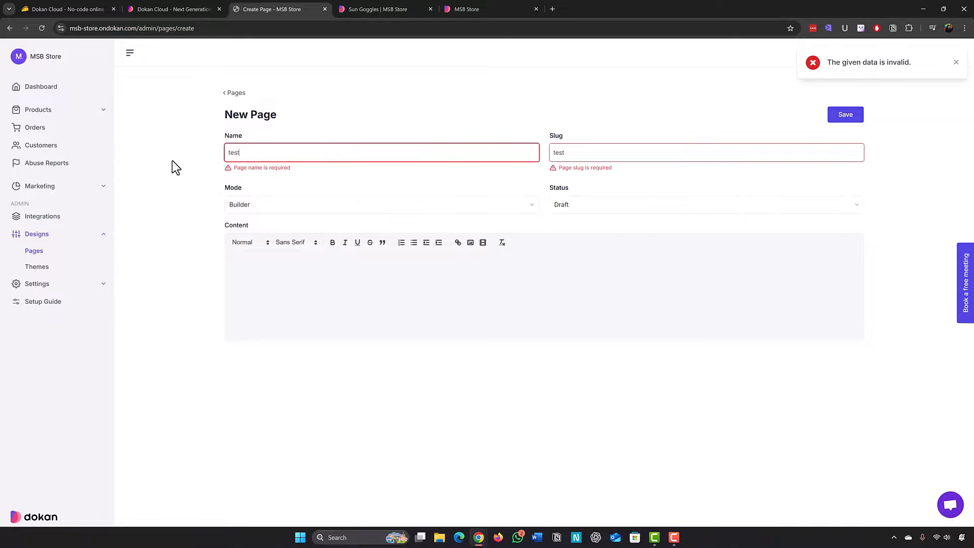
pyautogui.click(841, 115)
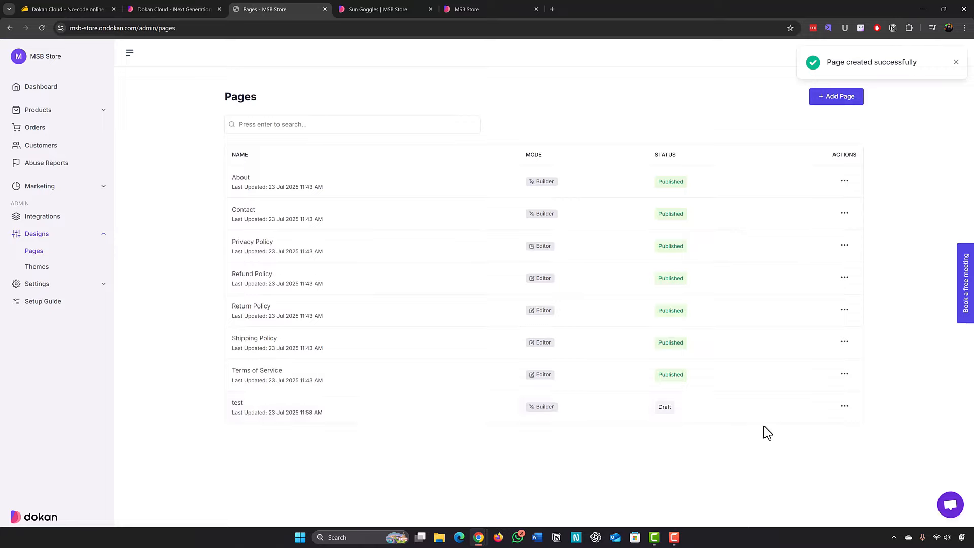
# Open the test page from its actions menu with Edit with Builder.
pyautogui.click(843, 406)
pyautogui.click(827, 426)
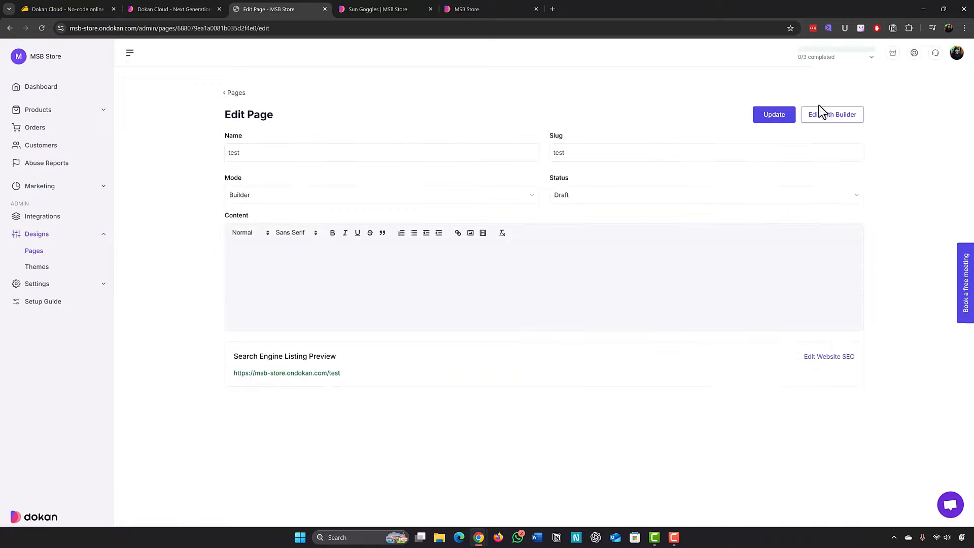
pyautogui.click(822, 117)
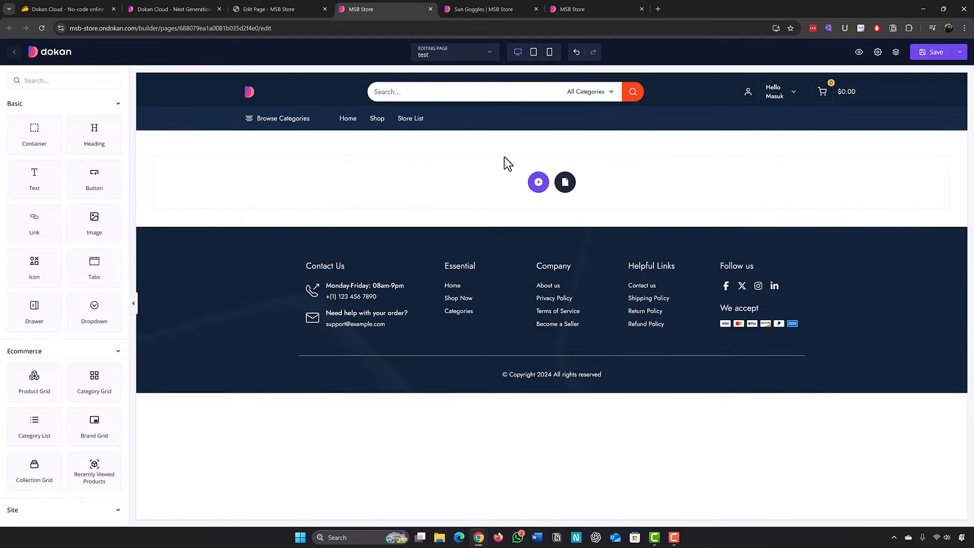
pyautogui.scroll(-7, 24, 202)
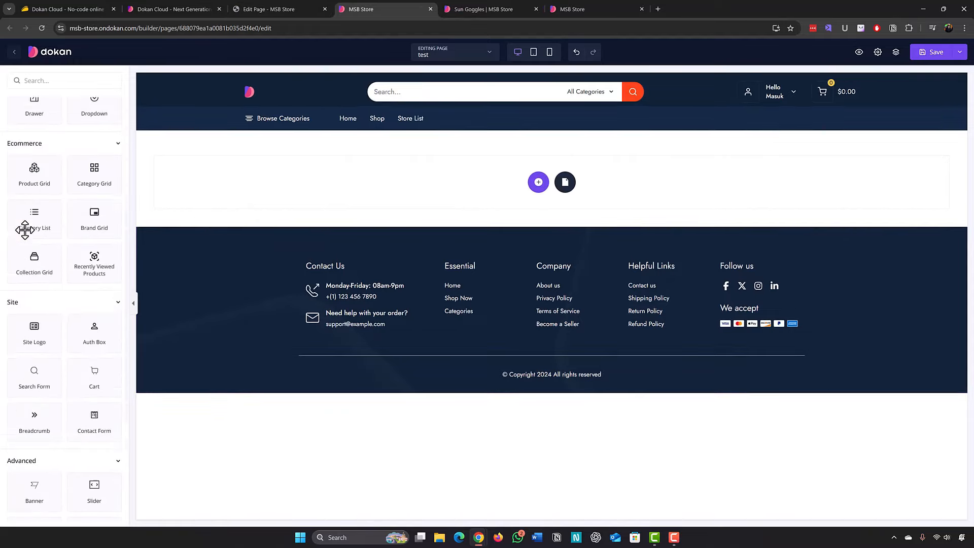
pyautogui.scroll(7, 26, 235)
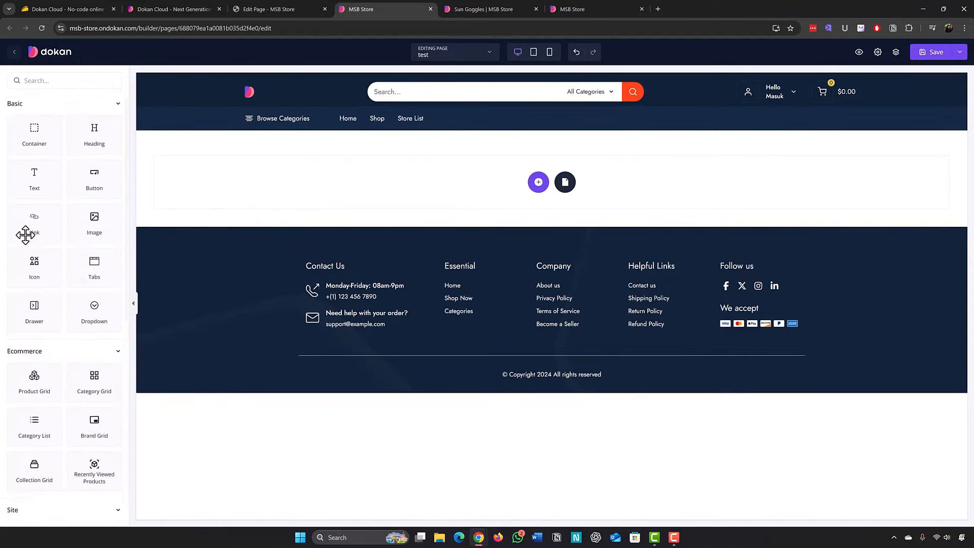
pyautogui.moveTo(94, 223); pyautogui.dragTo(288, 188)
pyautogui.scroll(-2, 243, 261)
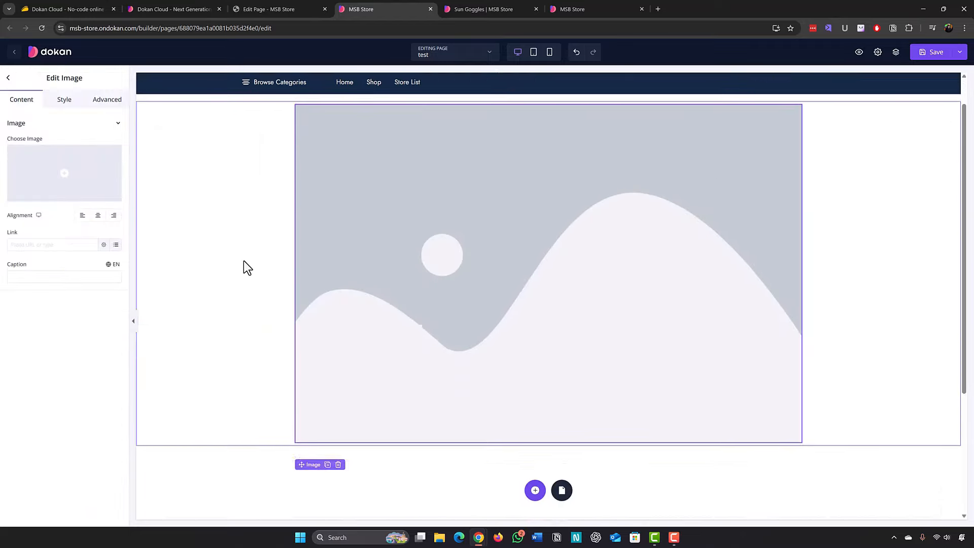
pyautogui.scroll(2, 217, 221)
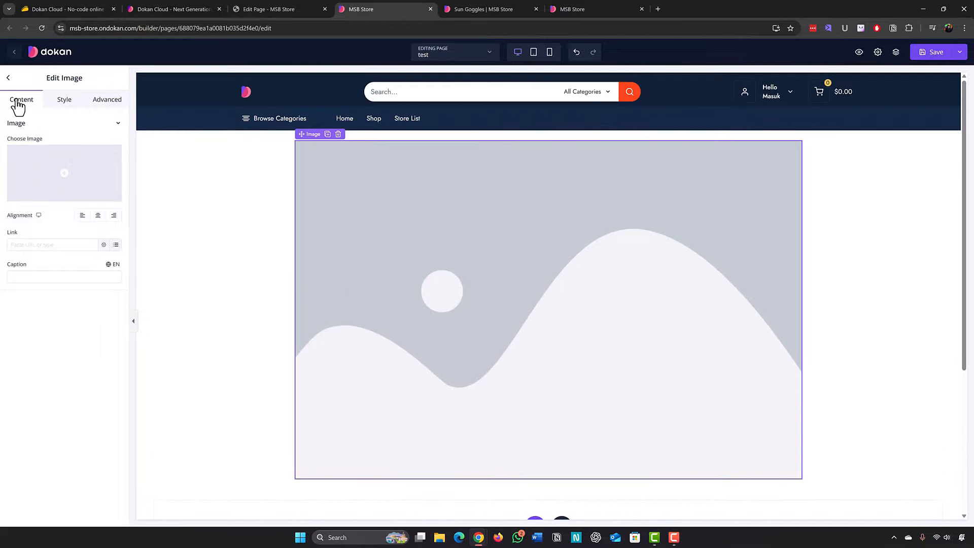
pyautogui.click(10, 81)
pyautogui.moveTo(24, 169); pyautogui.dragTo(424, 486)
pyautogui.scroll(-3, 279, 325)
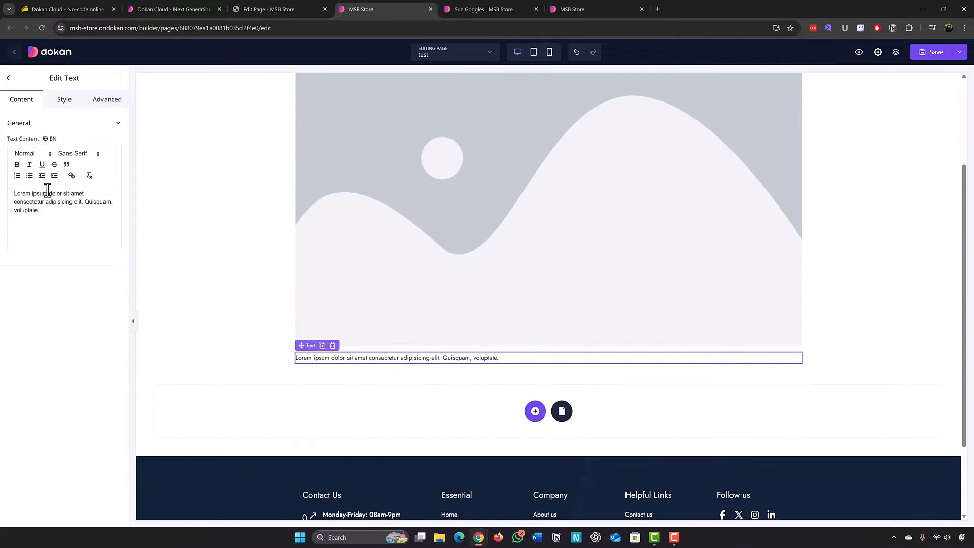
pyautogui.moveTo(36, 249); pyautogui.dragTo(390, 369)
pyautogui.moveTo(390, 369); pyautogui.dragTo(391, 369)
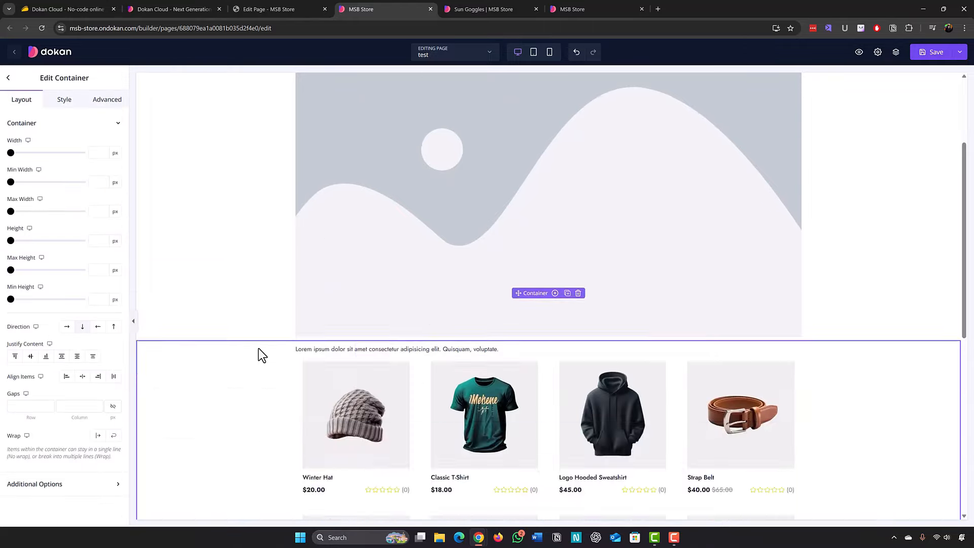
pyautogui.scroll(2, 257, 348)
pyautogui.scroll(-4, 257, 349)
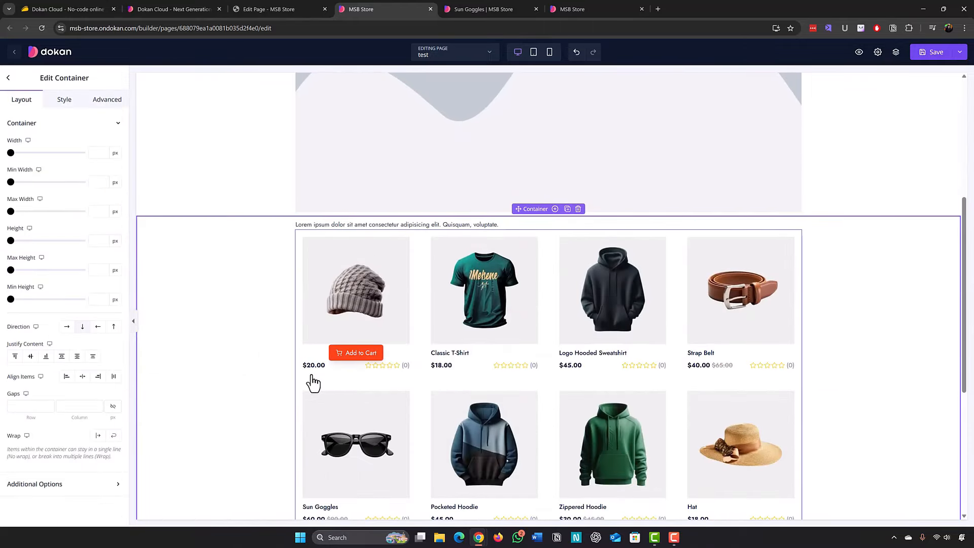
pyautogui.click(312, 379)
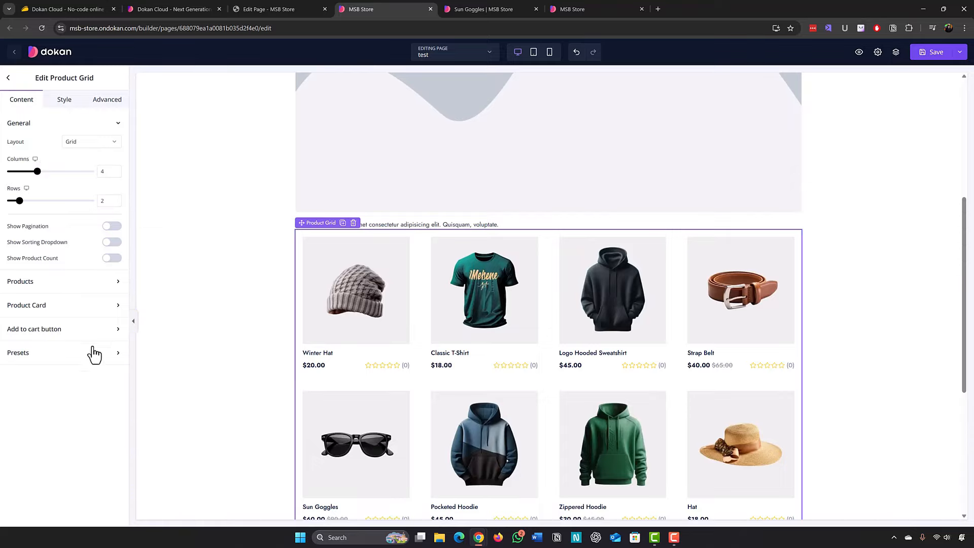
pyautogui.click(8, 77)
pyautogui.scroll(-5, 61, 253)
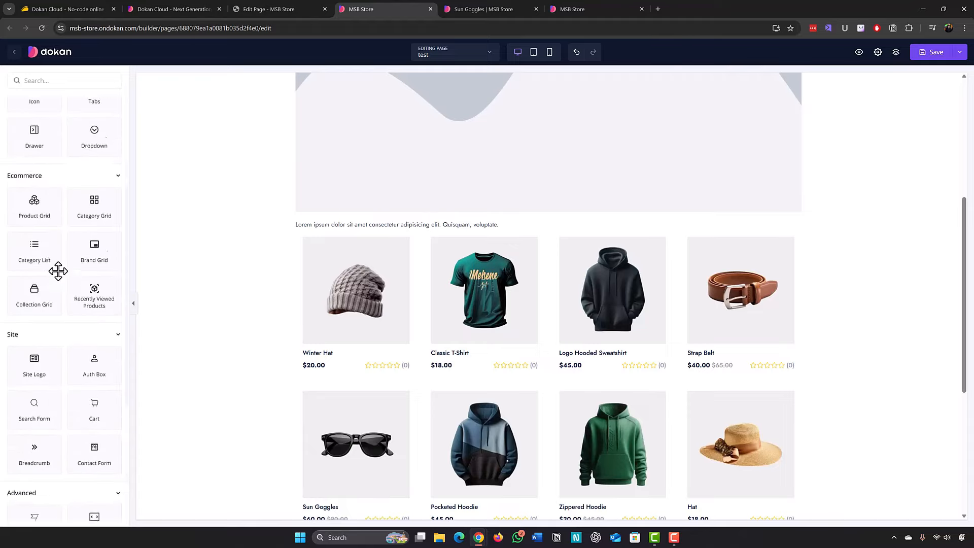
pyautogui.scroll(-4, 41, 307)
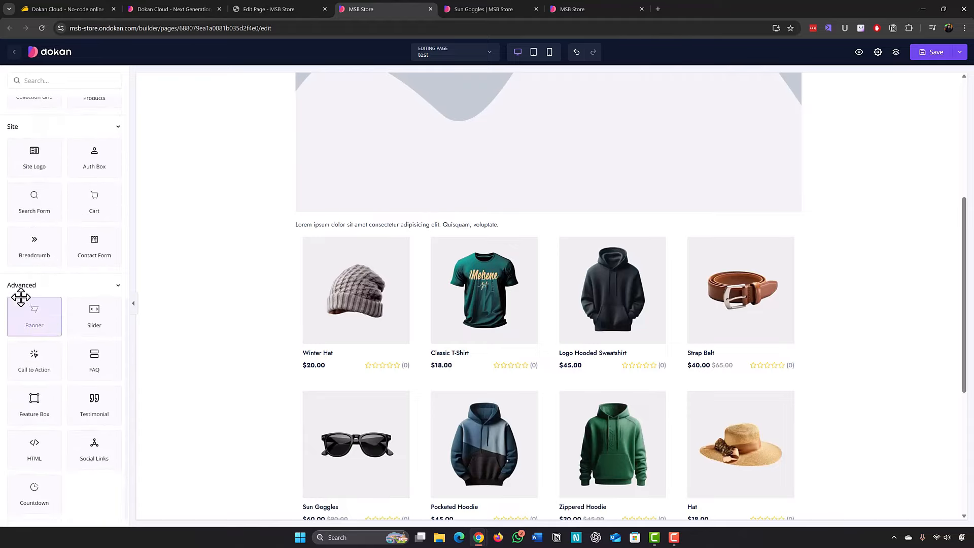
pyautogui.scroll(4, 63, 340)
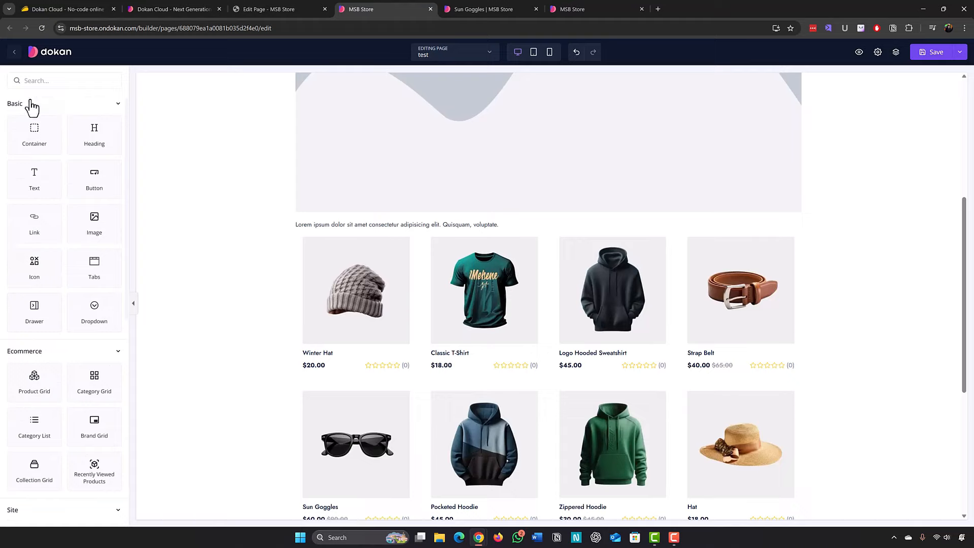
pyautogui.scroll(-5, 71, 376)
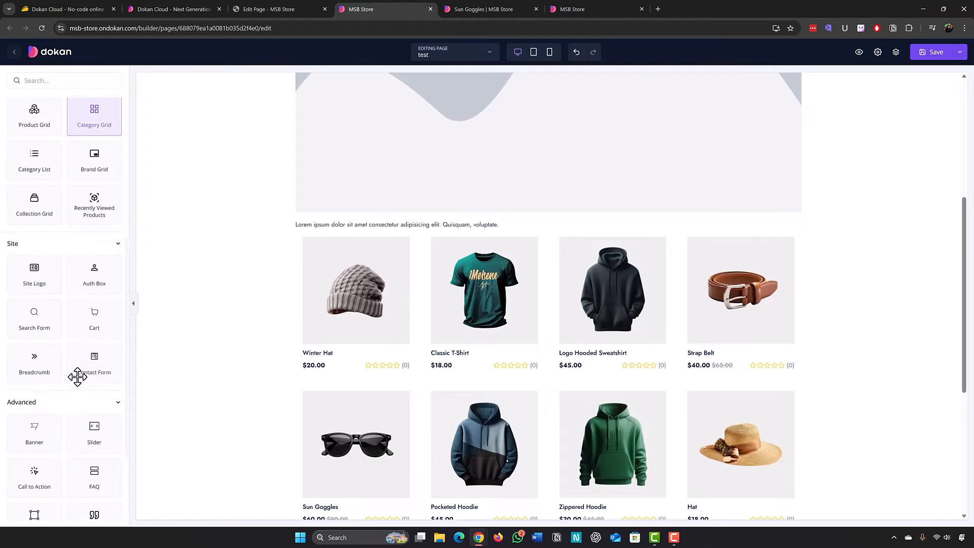
pyautogui.scroll(5, 195, 360)
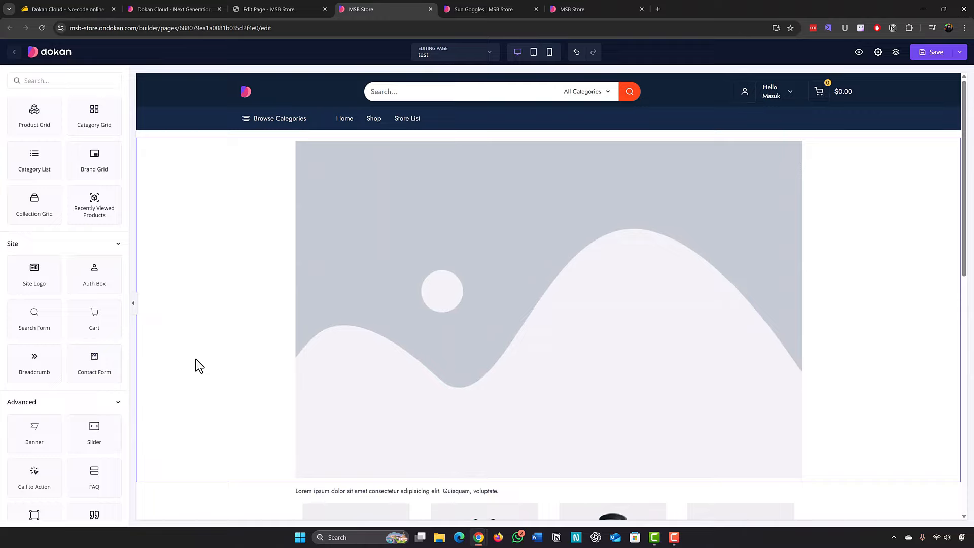
# Switch the builder to the Home template, confirming you want to leave the test page.
pyautogui.click(479, 55)
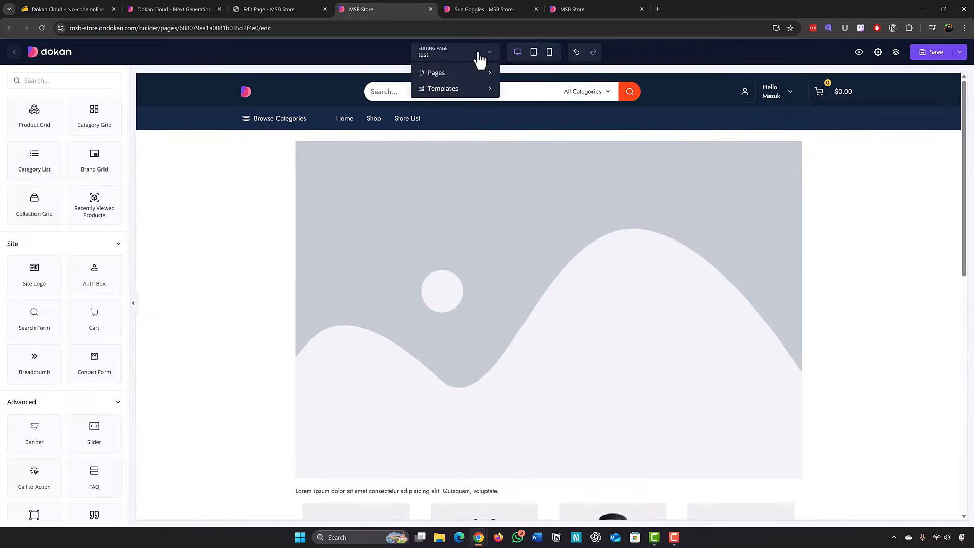
pyautogui.click(466, 89)
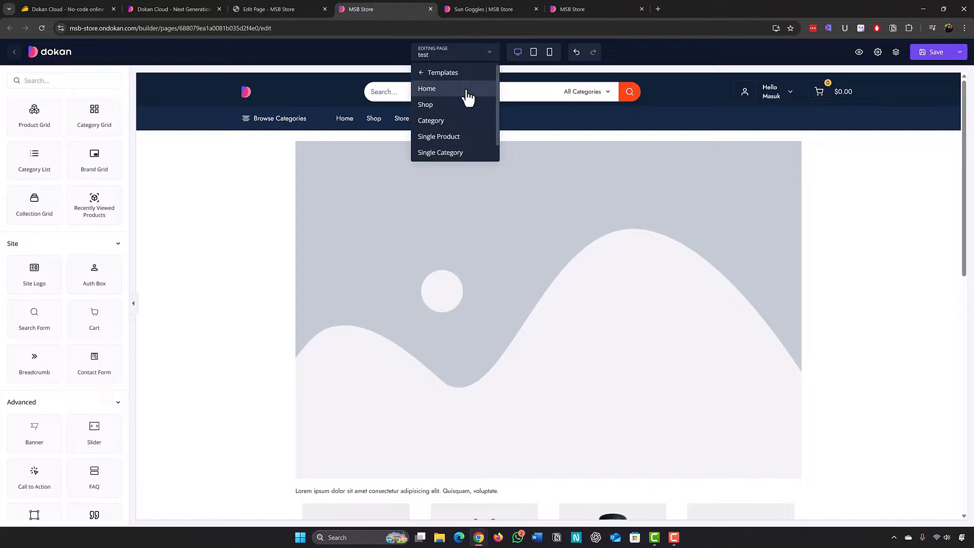
pyautogui.click(429, 90)
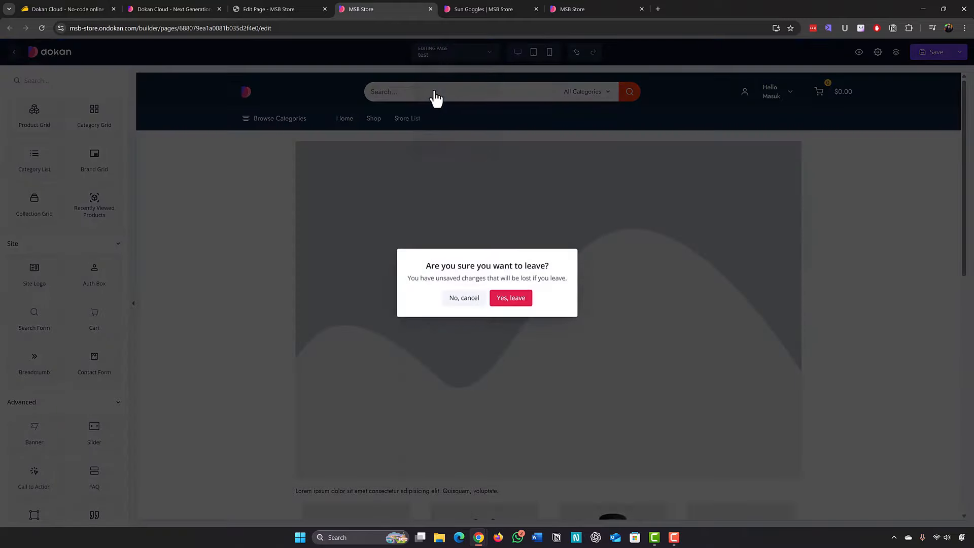
pyautogui.click(510, 303)
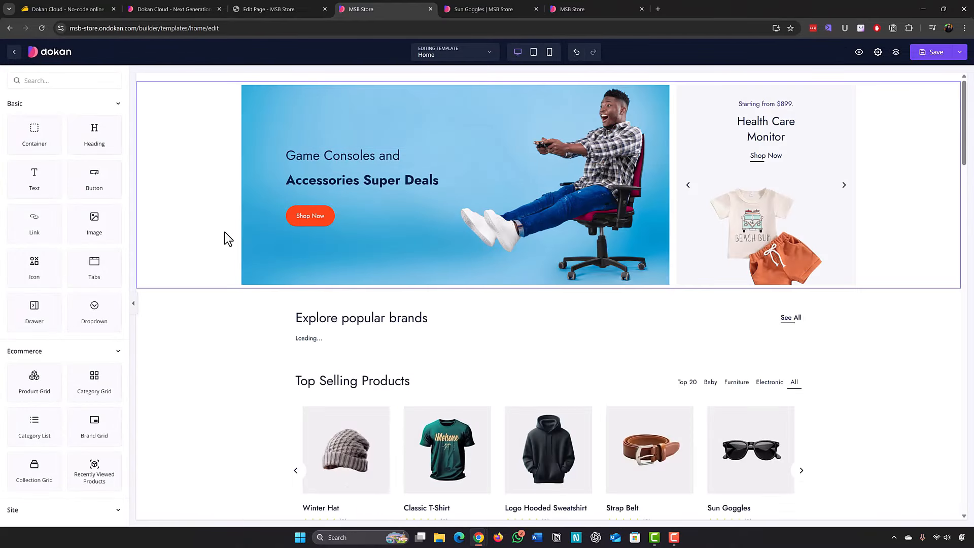
# Delete the Explore Popular Categories heading row and its category cards from the Home template.
pyautogui.scroll(-4, 223, 261)
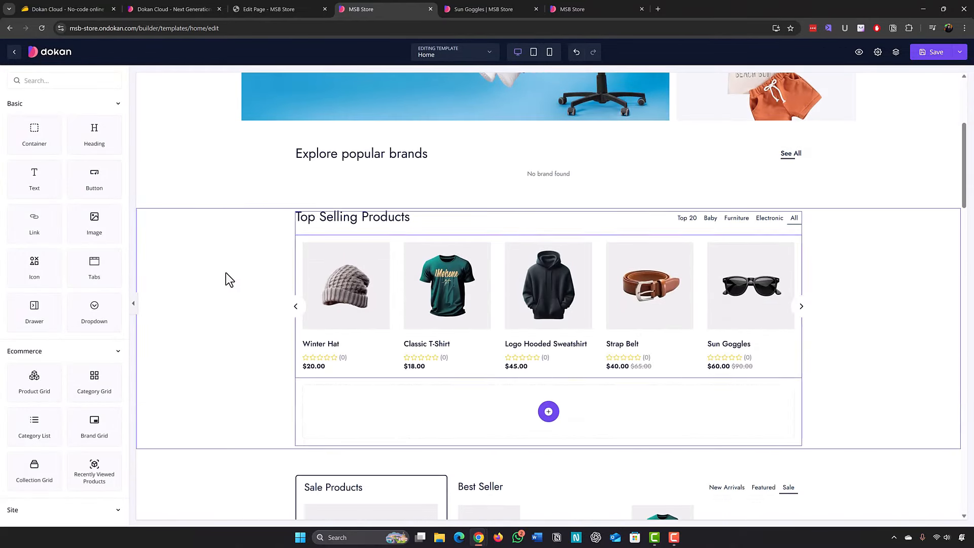
pyautogui.click(256, 270)
pyautogui.scroll(-4, 256, 270)
pyautogui.scroll(5, 256, 271)
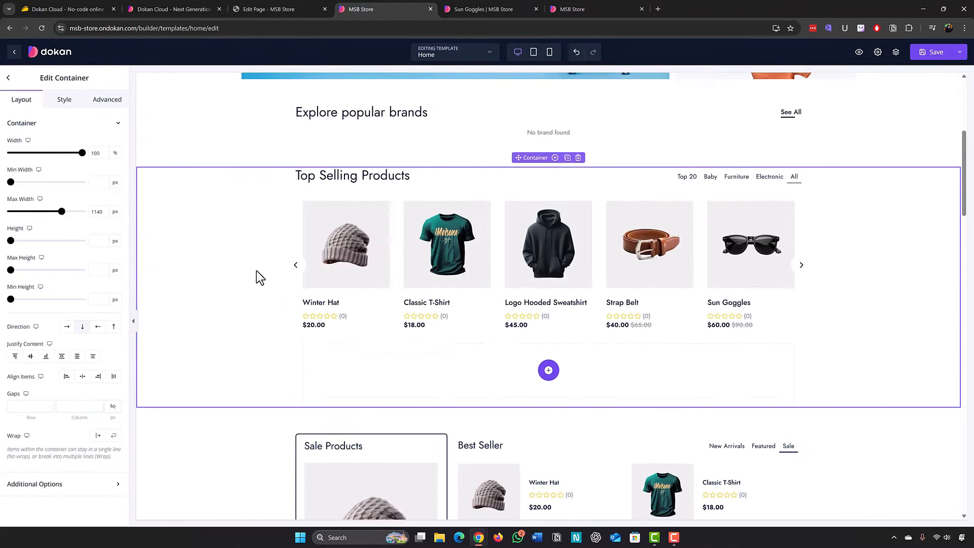
pyautogui.scroll(-10, 257, 271)
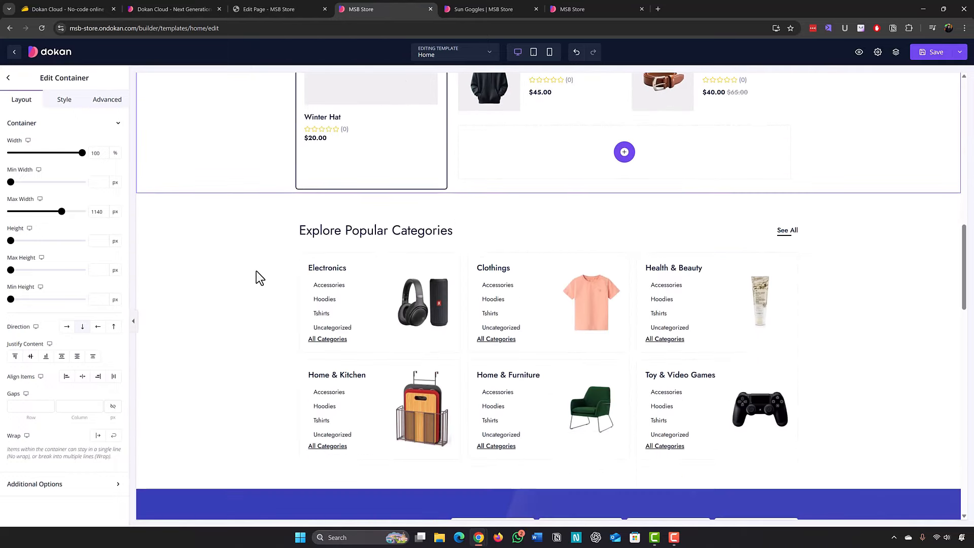
pyautogui.click(277, 269)
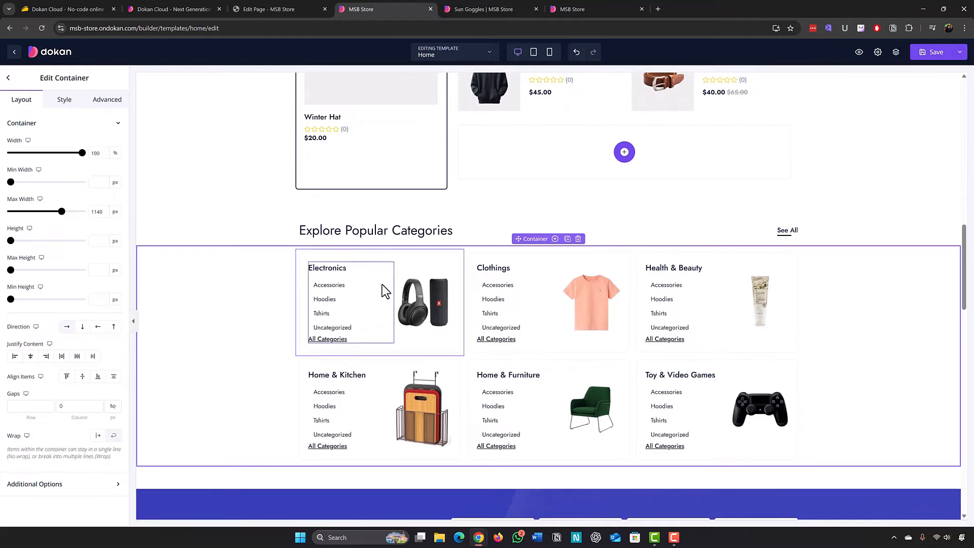
pyautogui.click(577, 239)
pyautogui.click(555, 230)
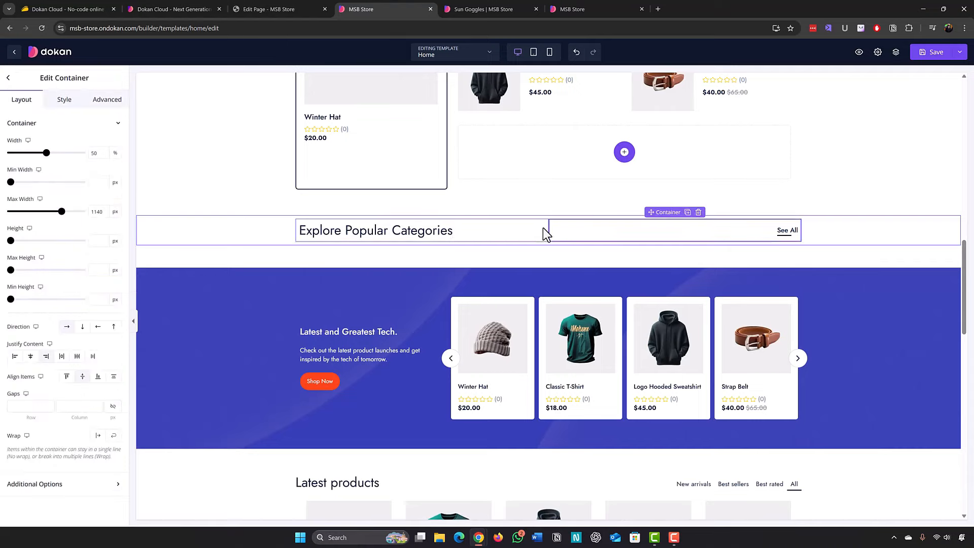
pyautogui.click(198, 242)
pyautogui.click(578, 217)
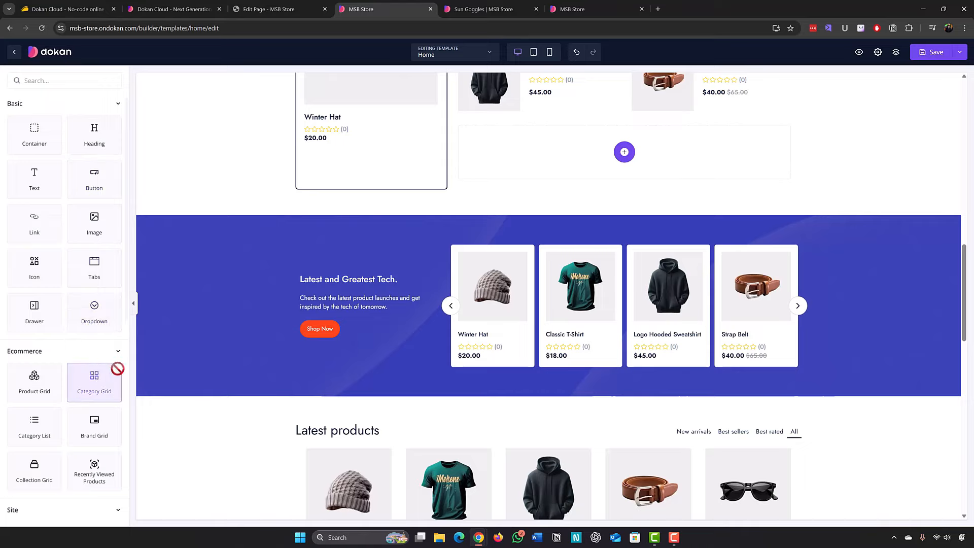
# Drop a Category Grid showing Accessories, Hoodies, Tshirts and Uncategorized above the blue banner.
pyautogui.moveTo(117, 369); pyautogui.dragTo(352, 202)
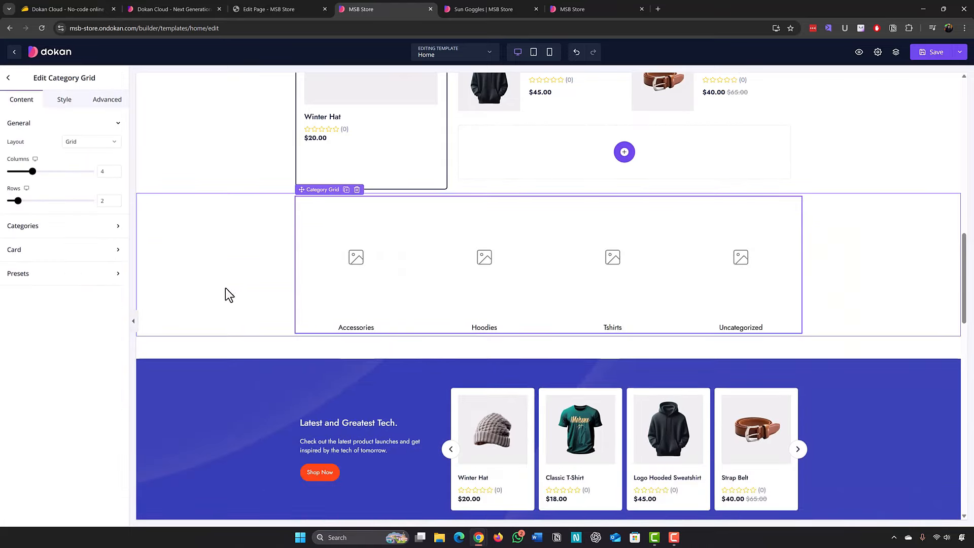
pyautogui.click(228, 294)
pyautogui.scroll(10, 217, 251)
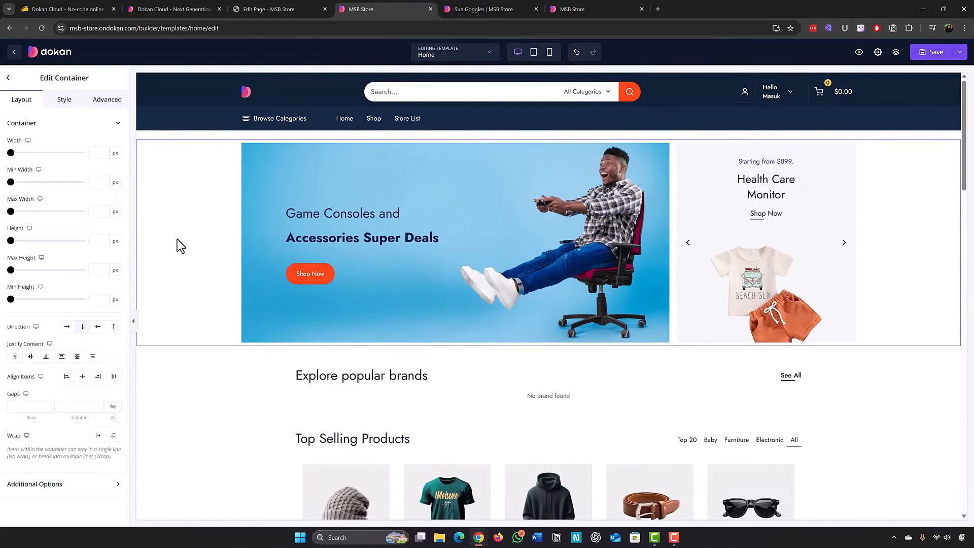
pyautogui.click(534, 57)
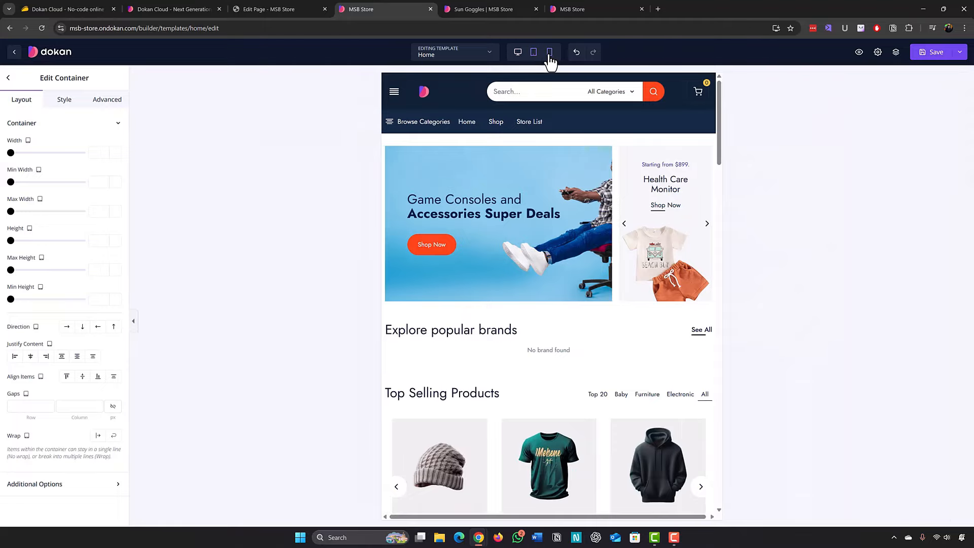
pyautogui.click(549, 53)
pyautogui.scroll(-10, 589, 234)
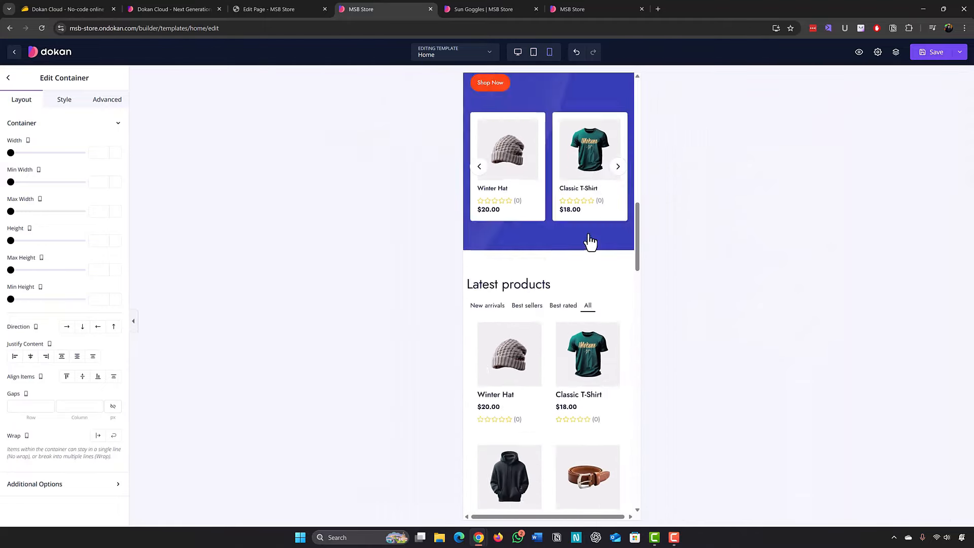
pyautogui.scroll(10, 589, 233)
pyautogui.click(518, 52)
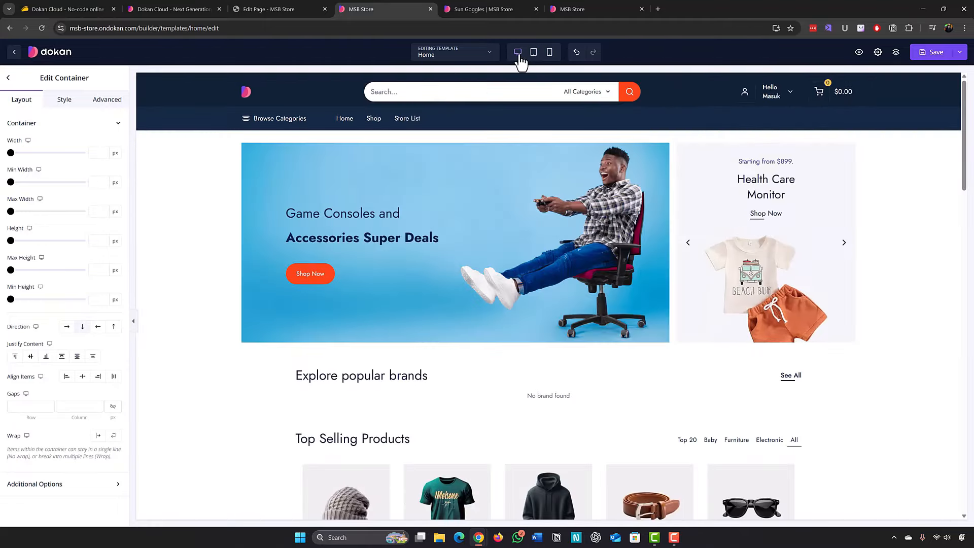
pyautogui.scroll(-10, 189, 224)
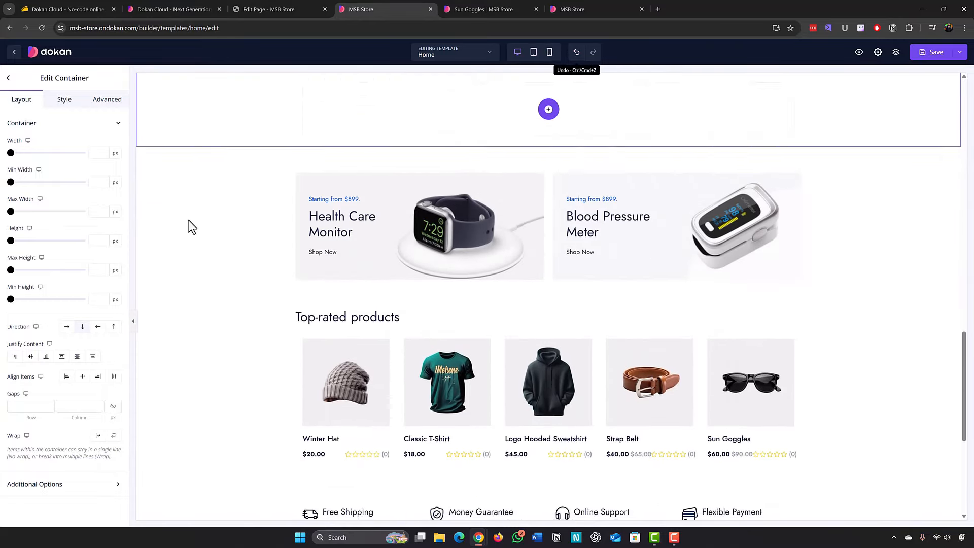
pyautogui.scroll(7, 188, 220)
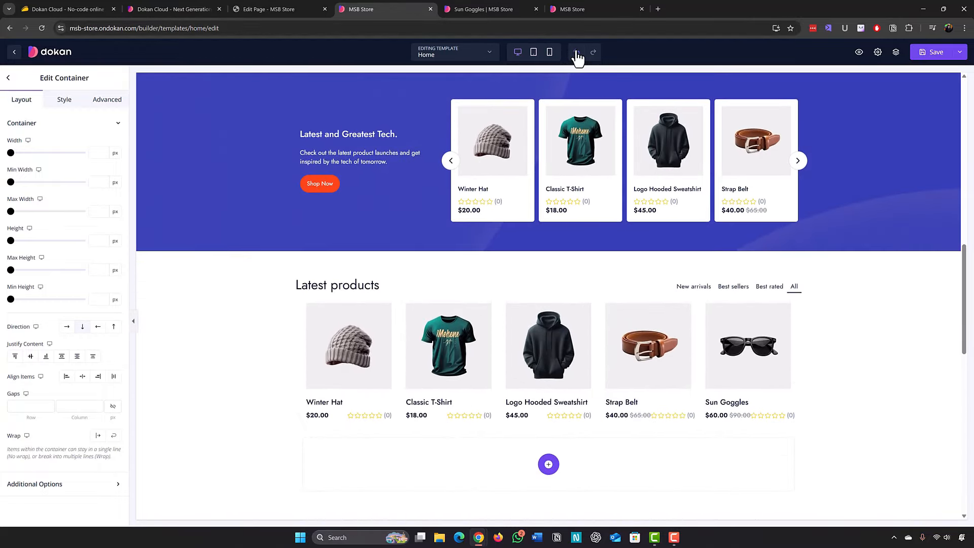
pyautogui.click(577, 52)
pyautogui.click(576, 53)
pyautogui.click(577, 53)
pyautogui.click(895, 53)
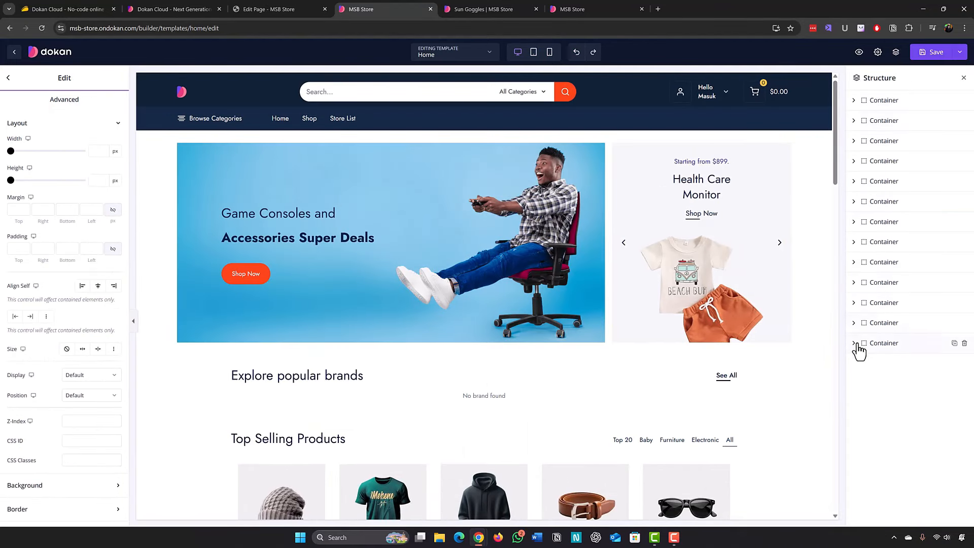
pyautogui.click(854, 99)
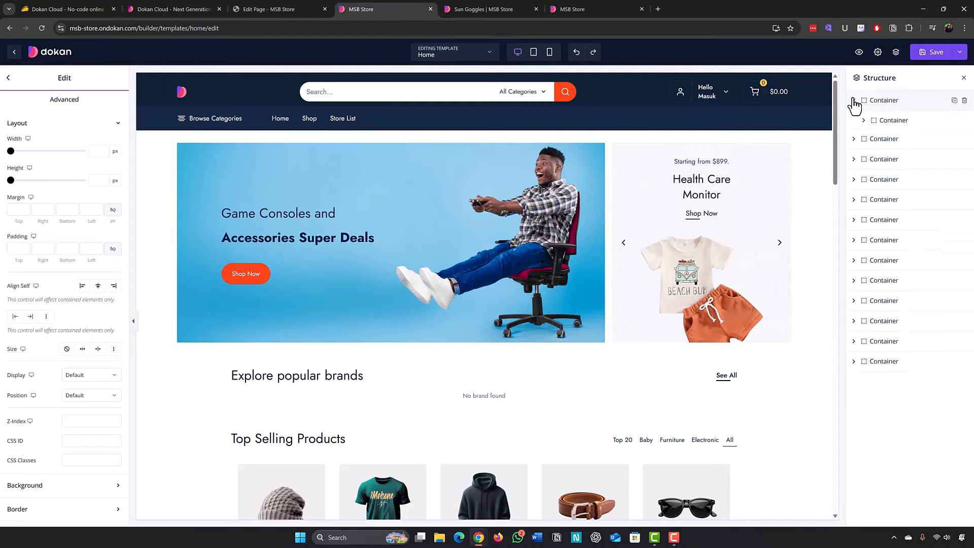
pyautogui.click(853, 220)
pyautogui.click(863, 240)
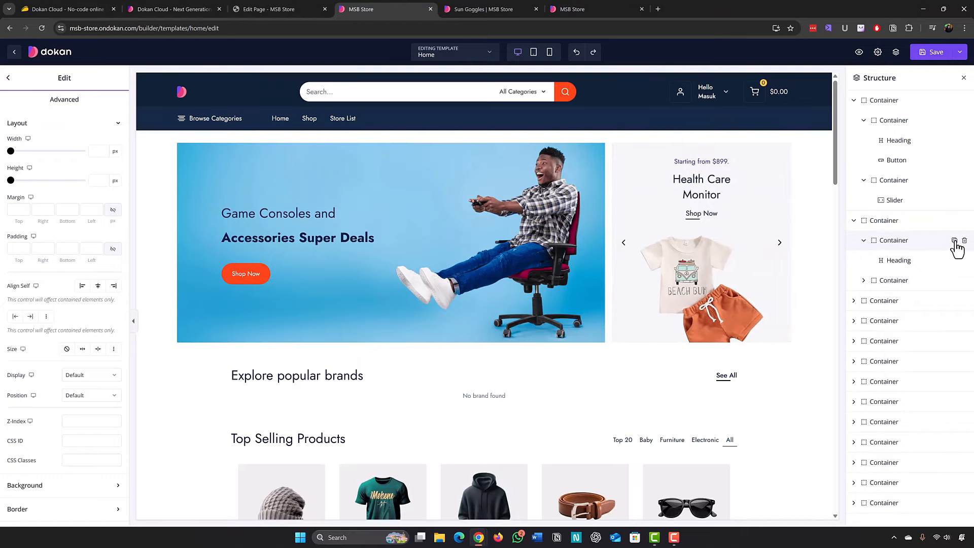
pyautogui.click(854, 221)
pyautogui.click(854, 101)
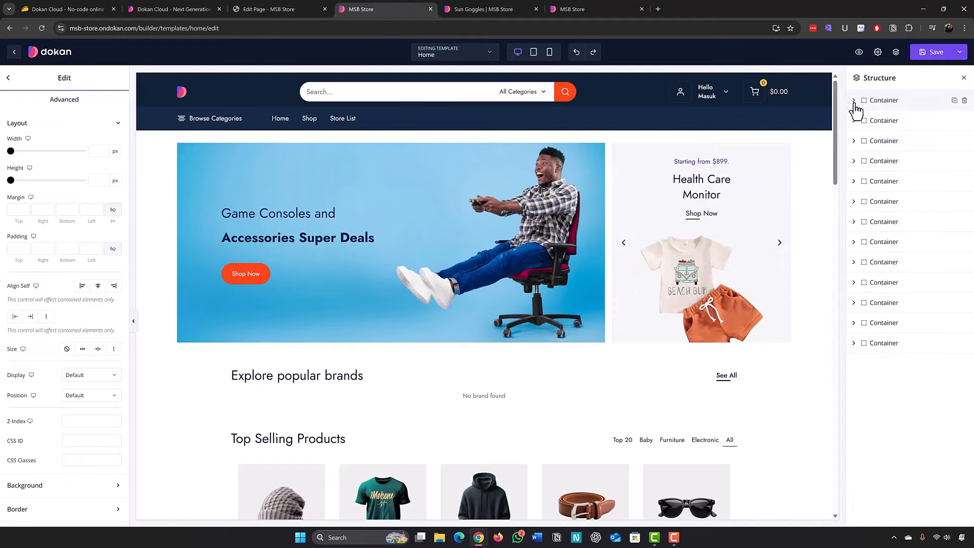
pyautogui.click(963, 78)
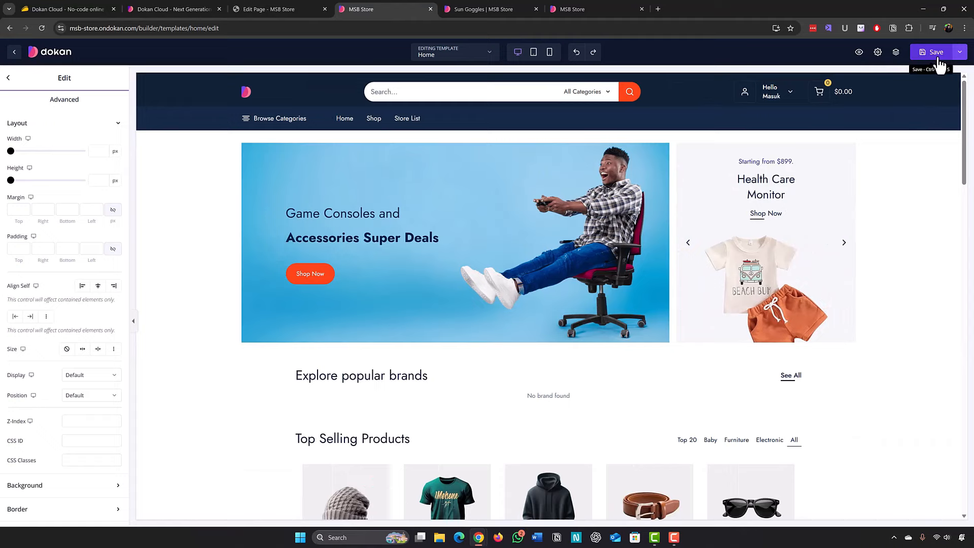
# Exit the builder without saving and view Themes with Lumen 2.0.2 active.
pyautogui.click(13, 52)
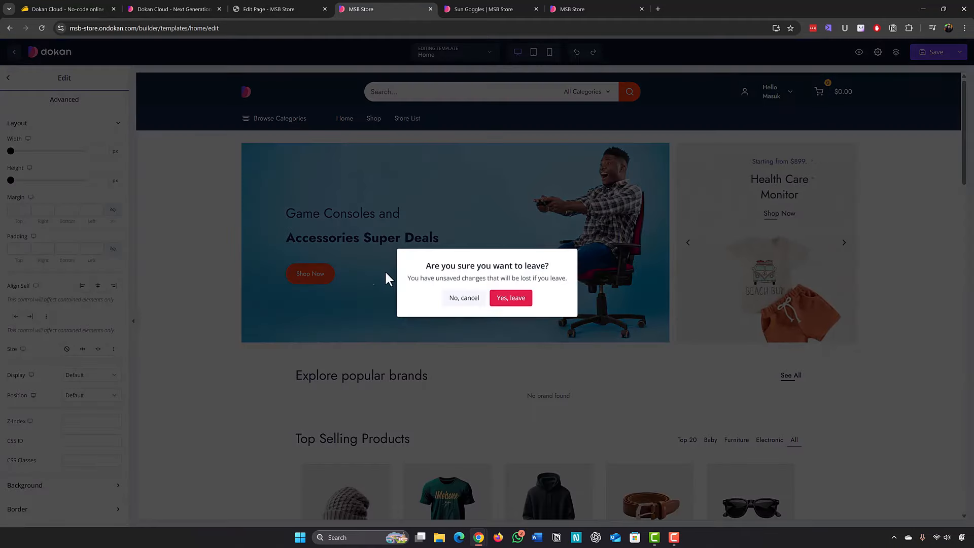
pyautogui.click(521, 305)
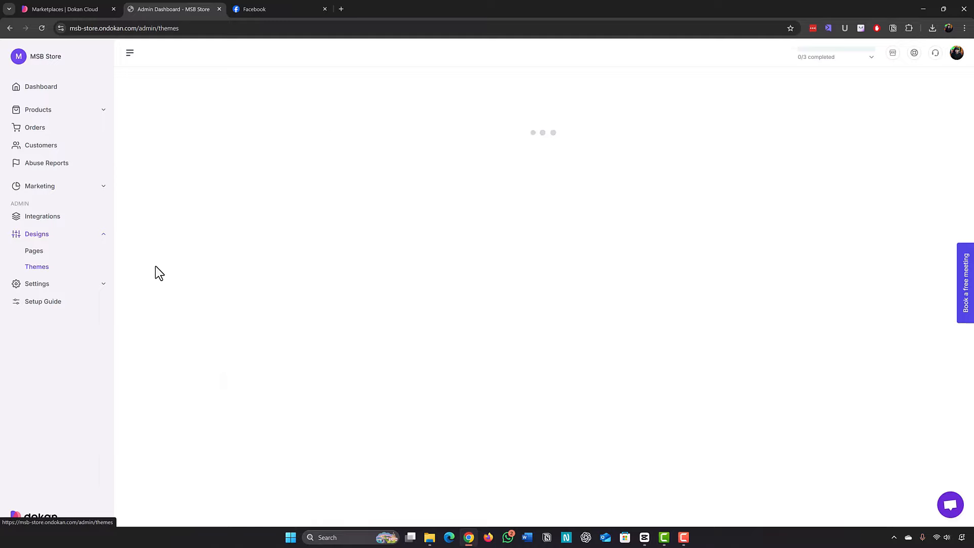
pyautogui.scroll(-1, 196, 208)
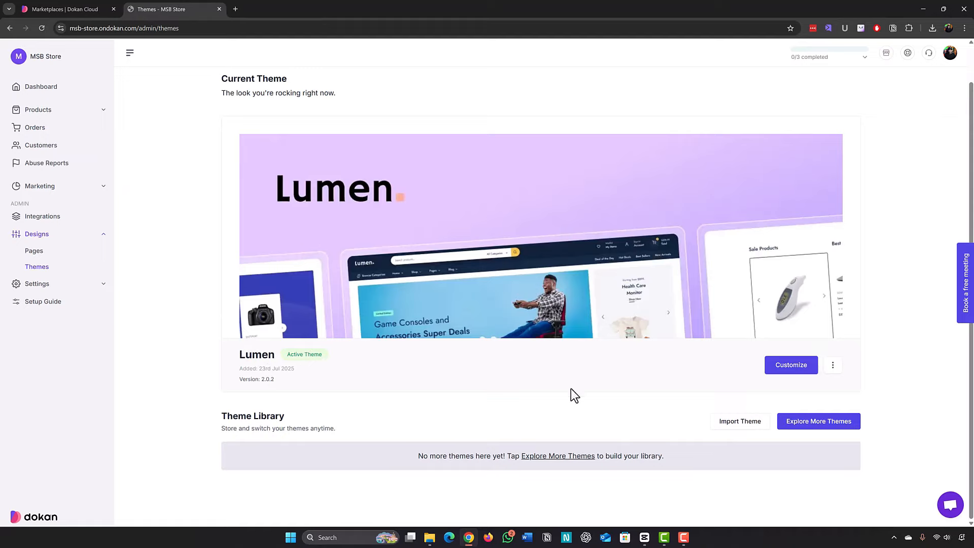
# Browse the theme collections available to add to the library.
pyautogui.click(807, 430)
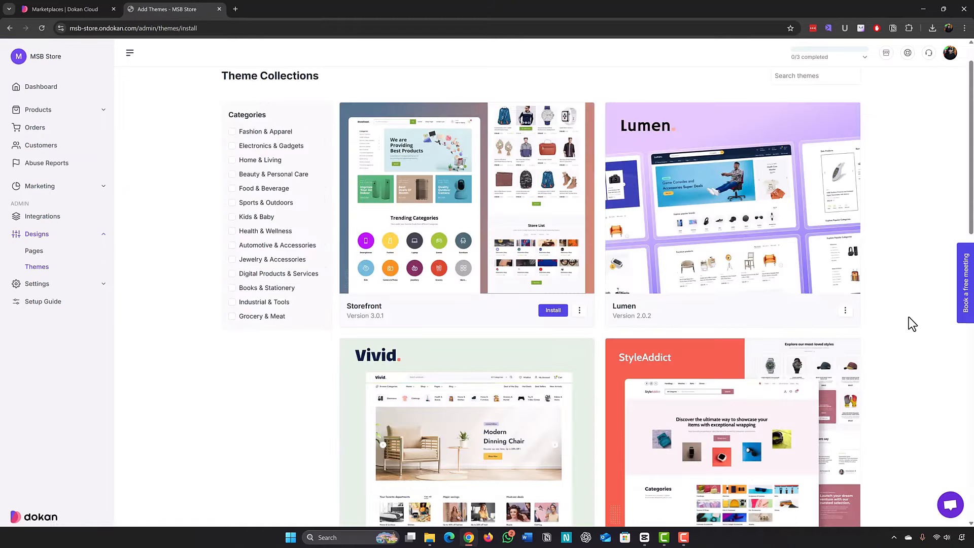
pyautogui.scroll(-5, 908, 318)
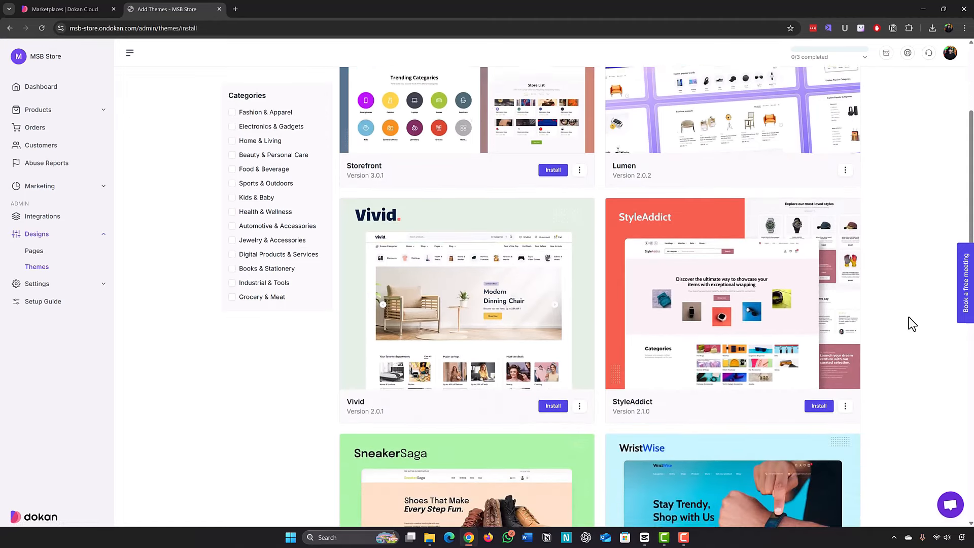
pyautogui.scroll(-10, 908, 317)
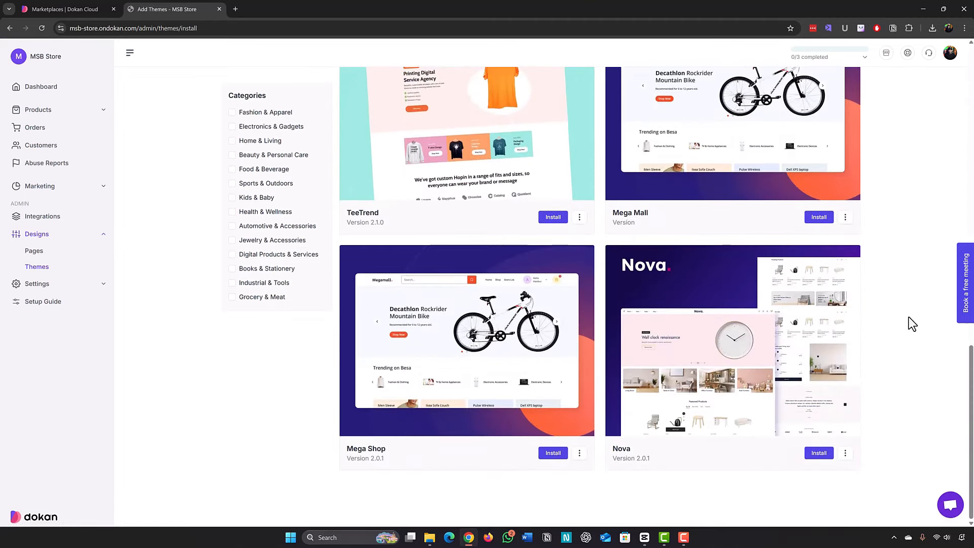
pyautogui.scroll(6, 231, 135)
# Filter themes by Electronics & Gadgets, then Beauty & Personal Care, and return to Themes.
pyautogui.click(232, 127)
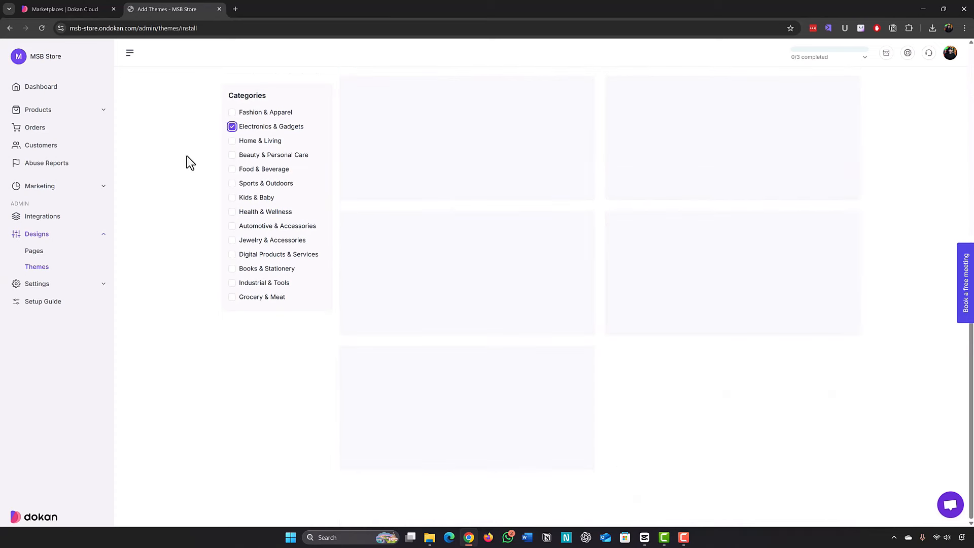
pyautogui.scroll(-6, 185, 206)
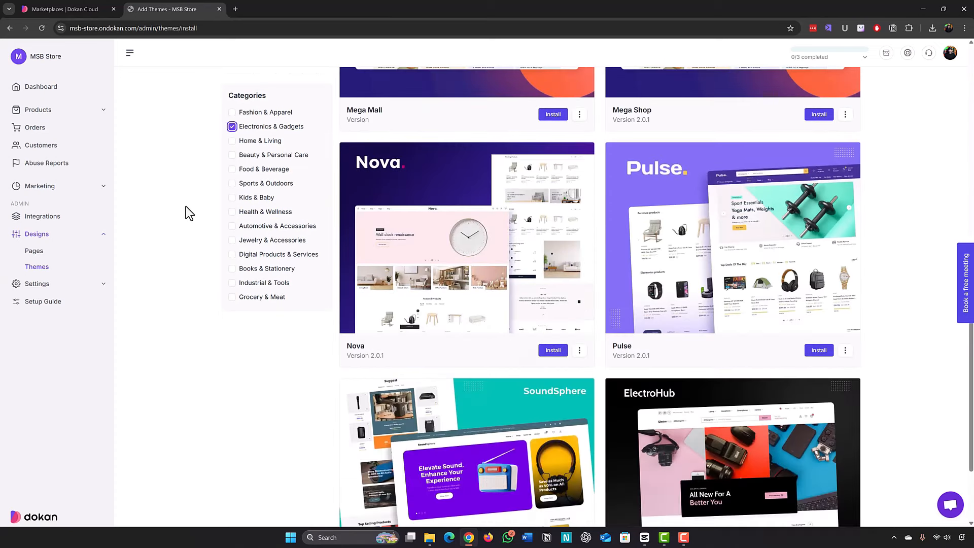
pyautogui.scroll(5, 185, 205)
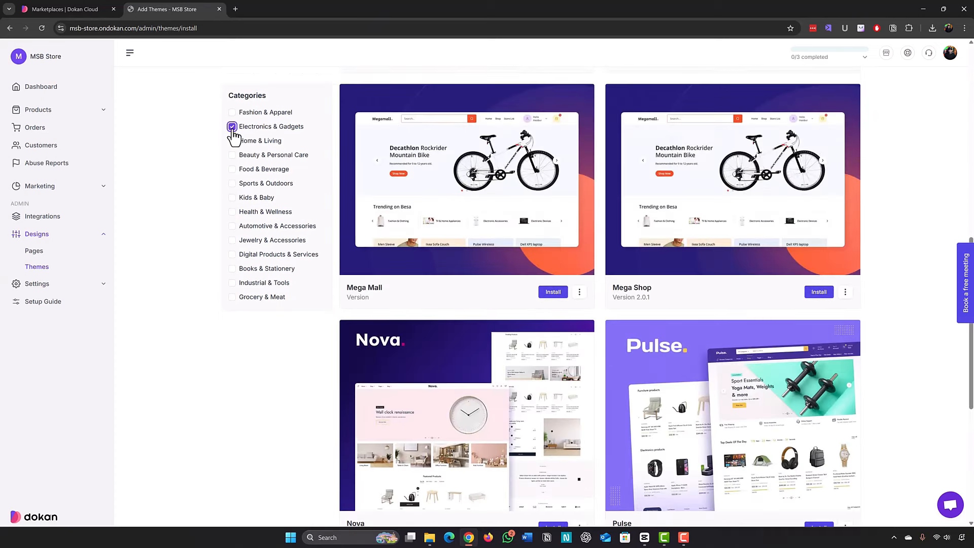
pyautogui.click(231, 127)
pyautogui.click(232, 155)
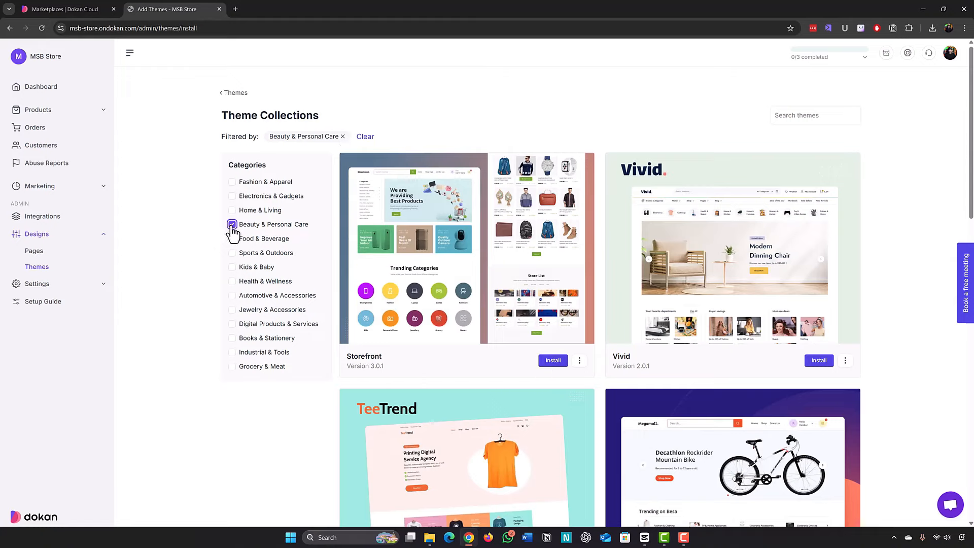
pyautogui.click(232, 93)
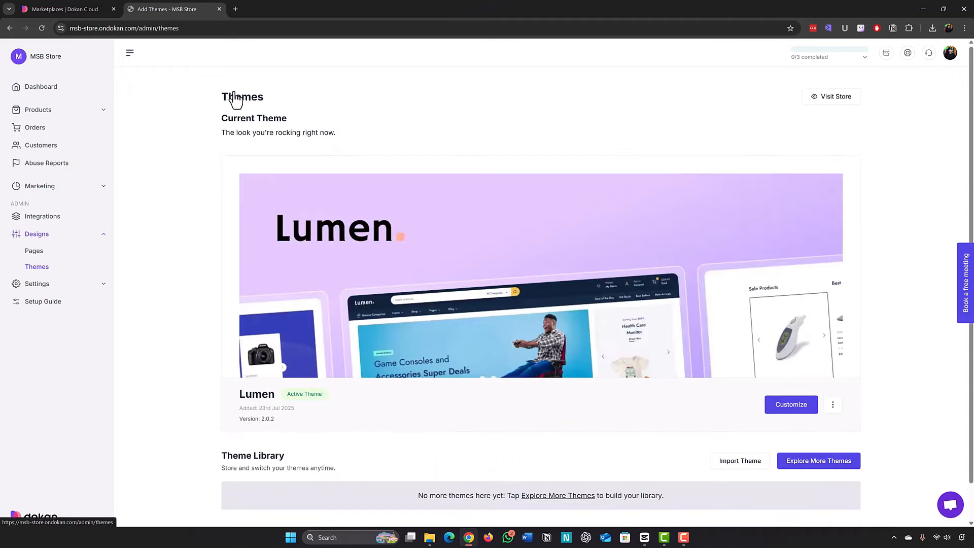
# Open the store's Orders list, which has no orders yet.
pyautogui.scroll(-1, 199, 260)
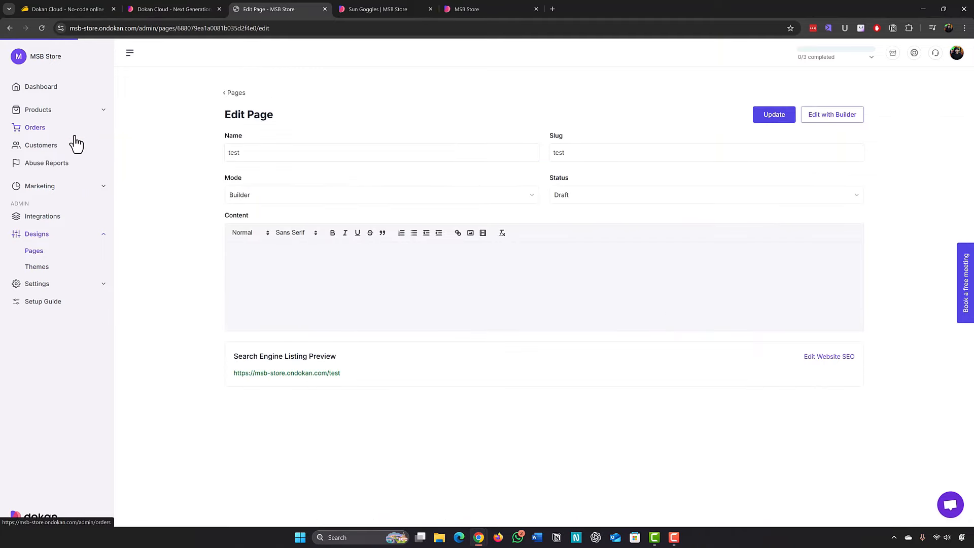
pyautogui.click(71, 133)
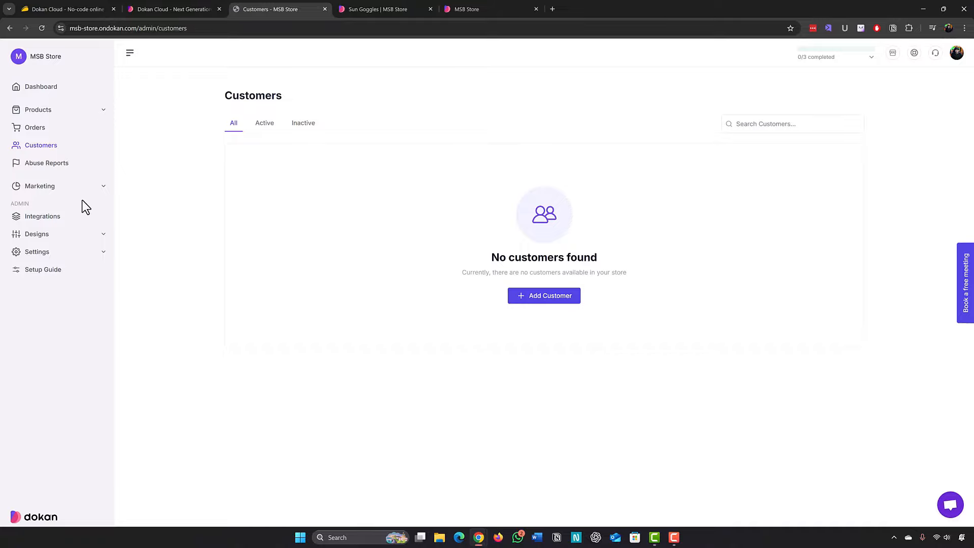
# Browse the Add New Coupon form under Marketing, then view the Dashboard's $0 sales report.
pyautogui.click(66, 188)
pyautogui.click(45, 209)
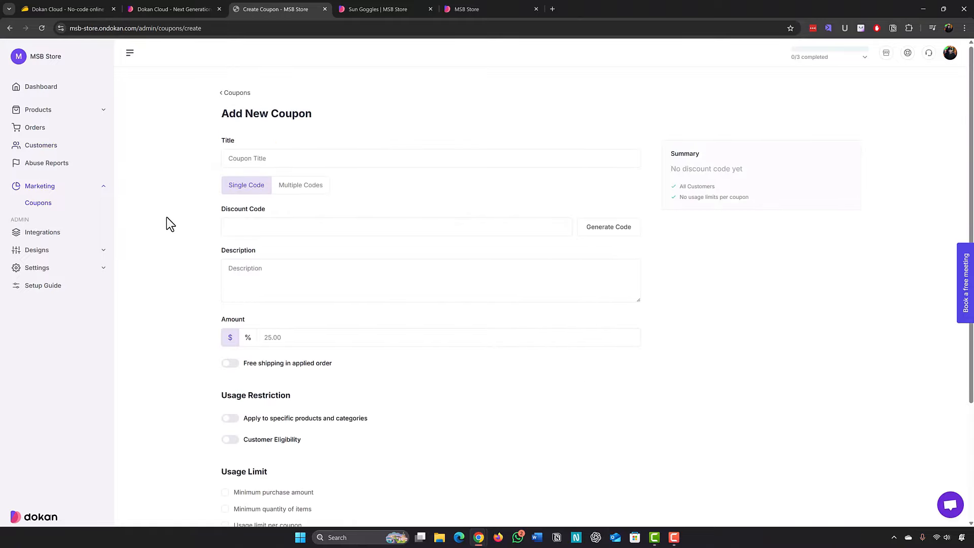
pyautogui.scroll(-3, 166, 221)
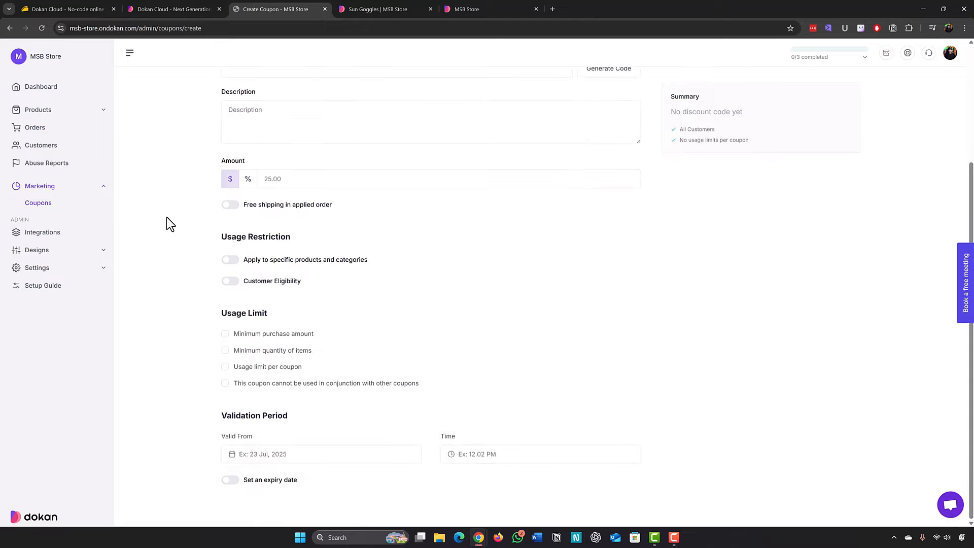
pyautogui.scroll(3, 148, 201)
pyautogui.click(49, 94)
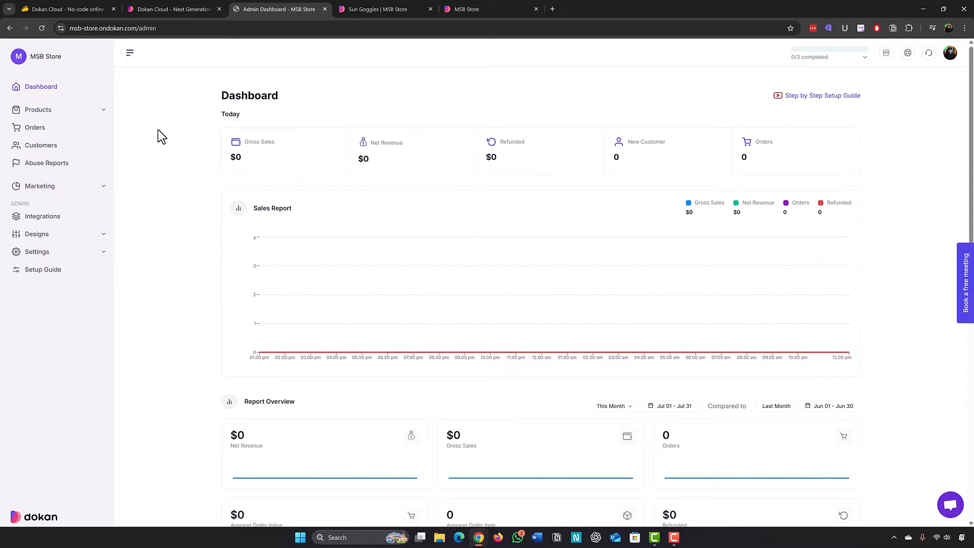
# Check the Pro plan's $36 price on dokan.co's pricing page, then move to AppSumo's $69 deal.
pyautogui.click(163, 8)
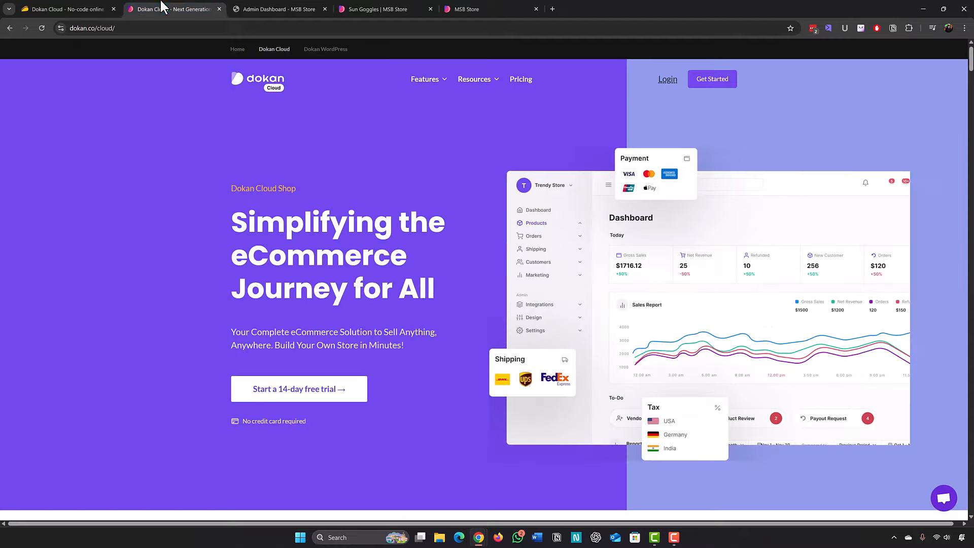
pyautogui.click(521, 79)
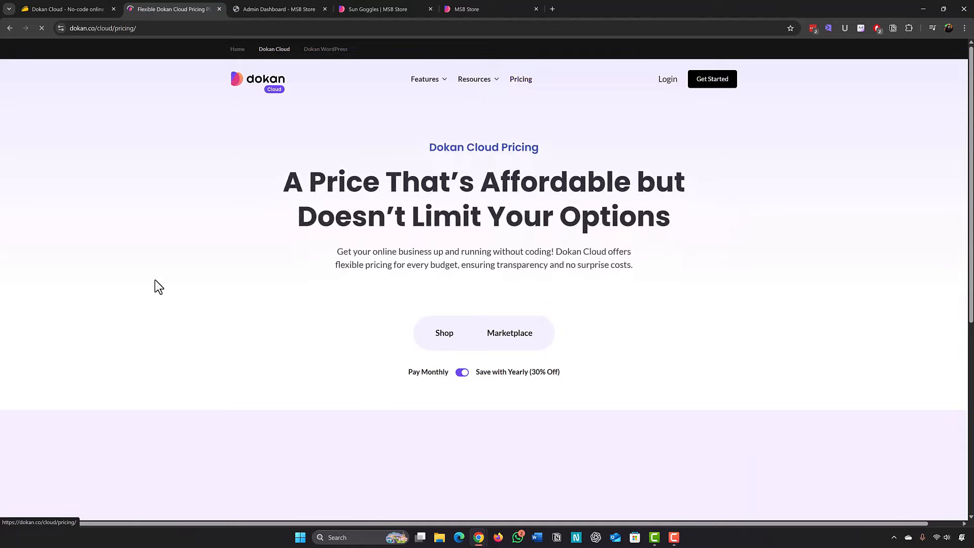
pyautogui.scroll(-4, 167, 284)
pyautogui.scroll(-1, 169, 281)
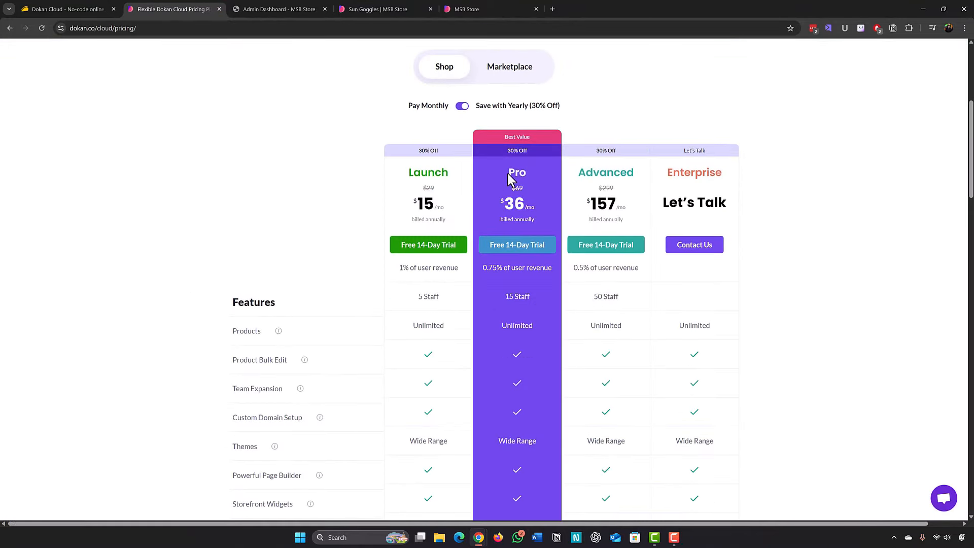
pyautogui.moveTo(508, 174); pyautogui.dragTo(521, 174)
pyautogui.moveTo(509, 207); pyautogui.dragTo(519, 205)
pyautogui.click(304, 201)
pyautogui.click(78, 9)
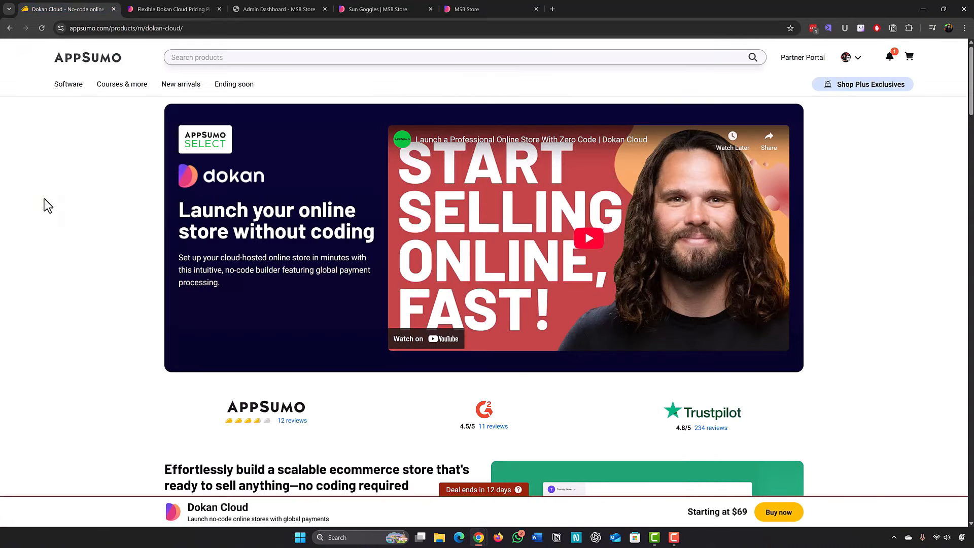
# Pick out License Tier 1's $69 price and single site, Tier 2's 3 sites, and Tier 3.
pyautogui.scroll(-14, 44, 199)
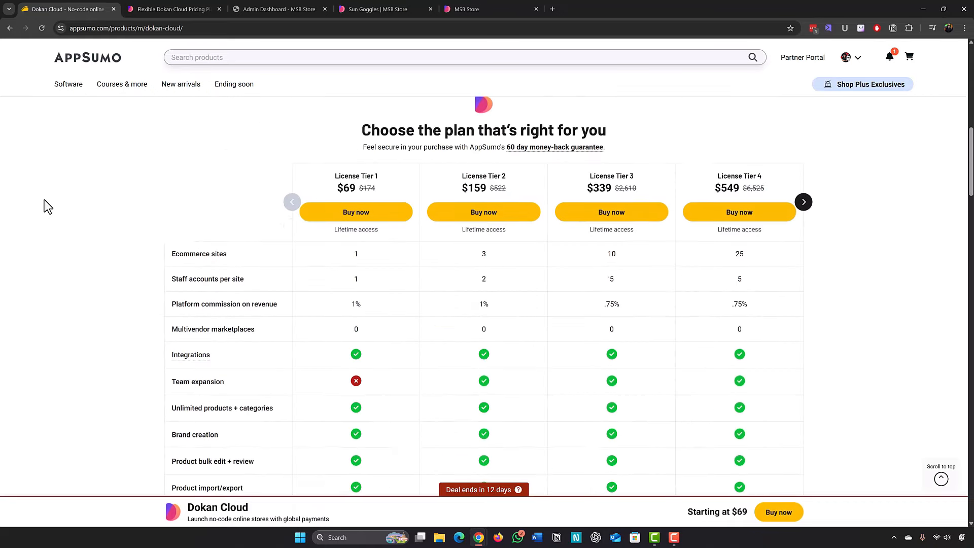
pyautogui.scroll(6, 341, 261)
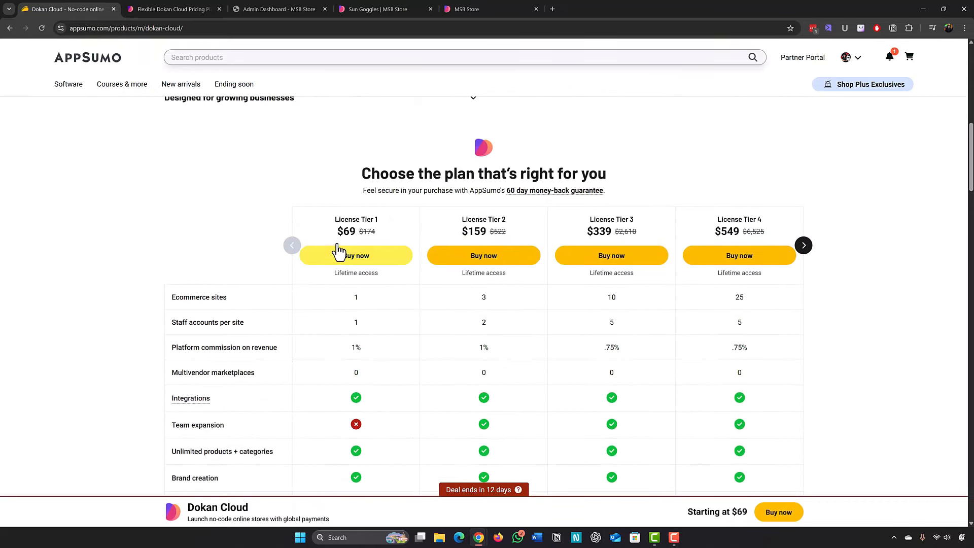
pyautogui.moveTo(337, 230); pyautogui.dragTo(354, 234)
pyautogui.click(354, 233)
pyautogui.scroll(-2, 354, 239)
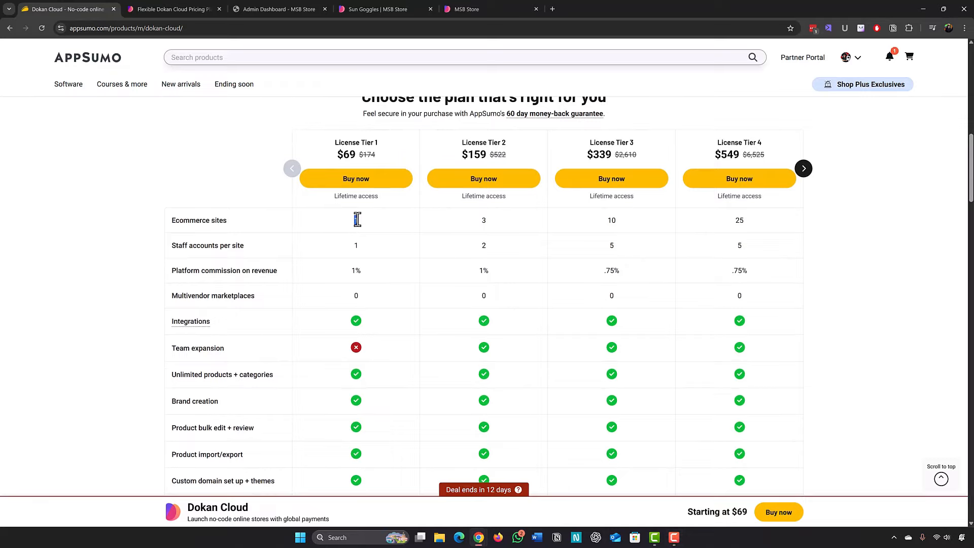
pyautogui.moveTo(357, 219); pyautogui.dragTo(353, 224)
pyautogui.scroll(1, 124, 224)
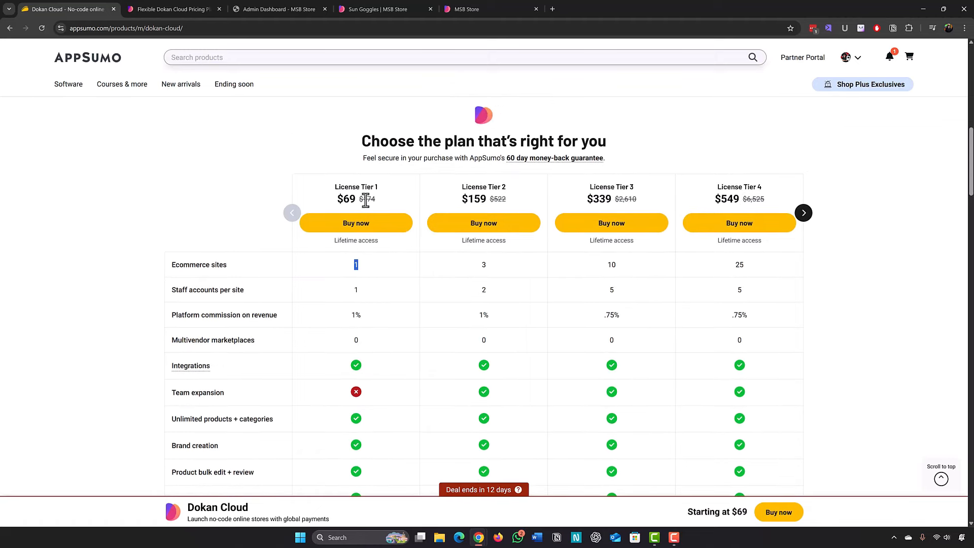
pyautogui.moveTo(479, 187); pyautogui.dragTo(506, 188)
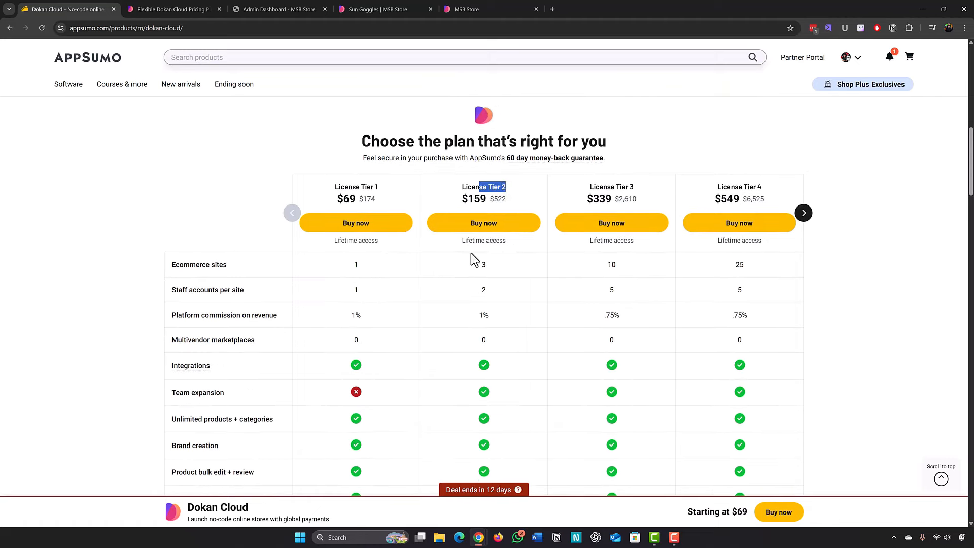
pyautogui.moveTo(478, 267); pyautogui.dragTo(495, 256)
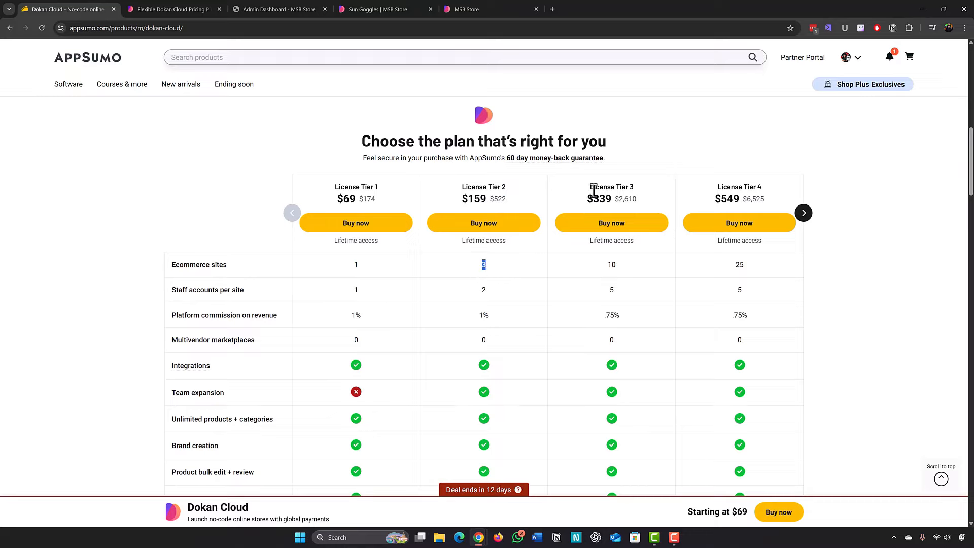
pyautogui.moveTo(593, 190); pyautogui.dragTo(629, 189)
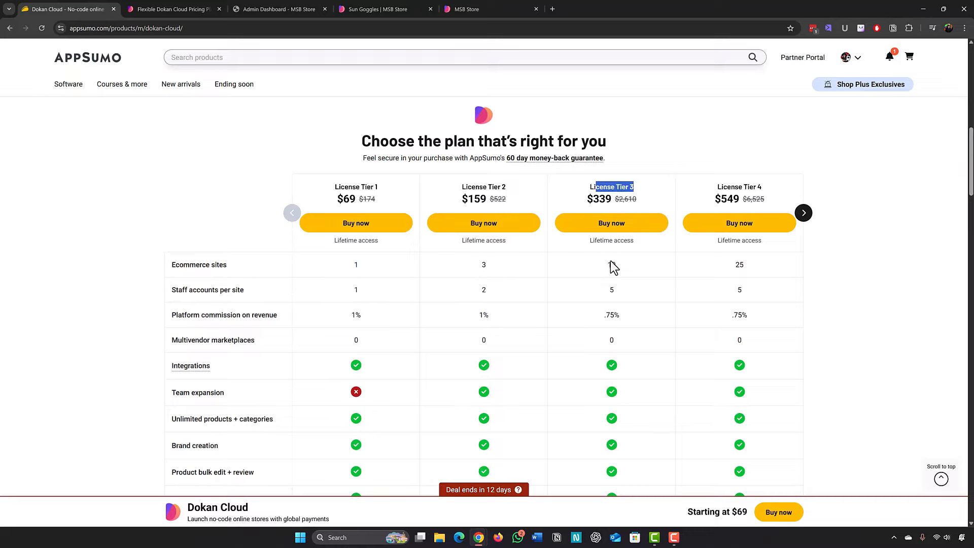
pyautogui.scroll(1, 607, 264)
pyautogui.moveTo(606, 311); pyautogui.dragTo(621, 312)
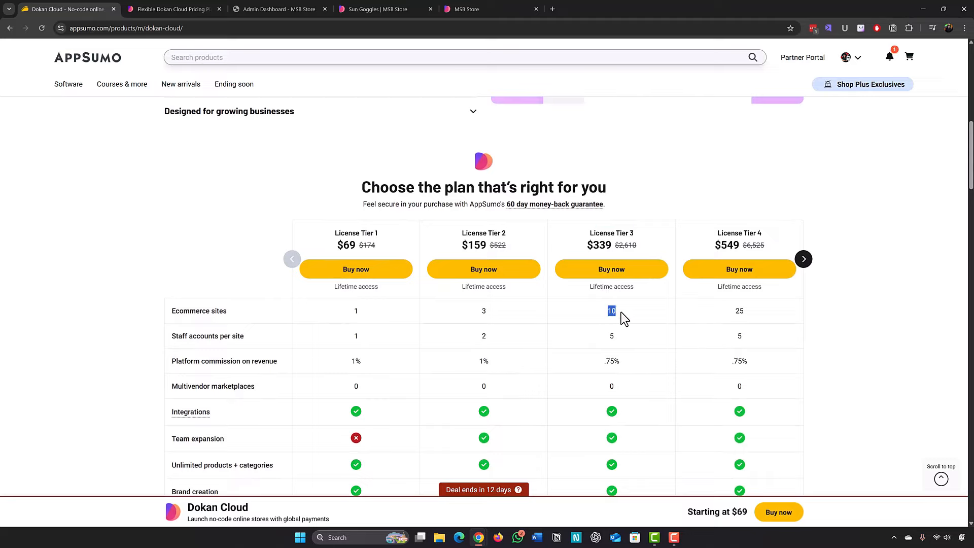
# Compare platform commission: 1% for License Tier 1 versus .75% for Tier 3.
pyautogui.scroll(-1, 354, 338)
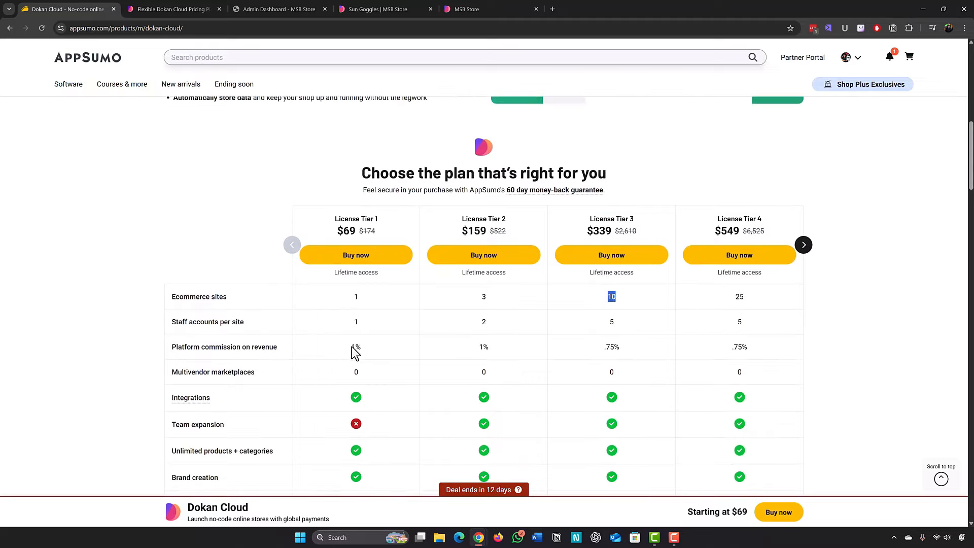
pyautogui.moveTo(351, 347); pyautogui.dragTo(358, 347)
pyautogui.scroll(-1, 552, 213)
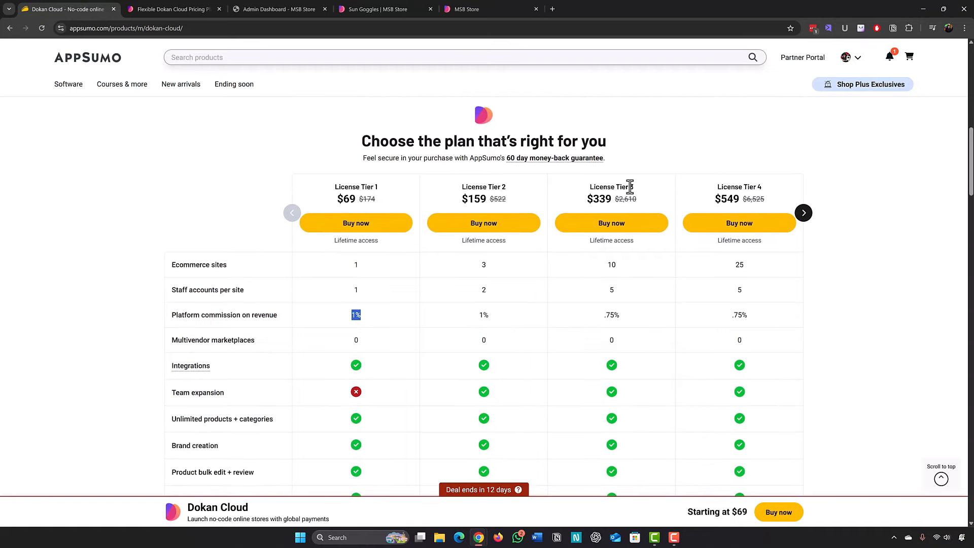
pyautogui.moveTo(605, 316); pyautogui.dragTo(613, 316)
pyautogui.scroll(1, 109, 325)
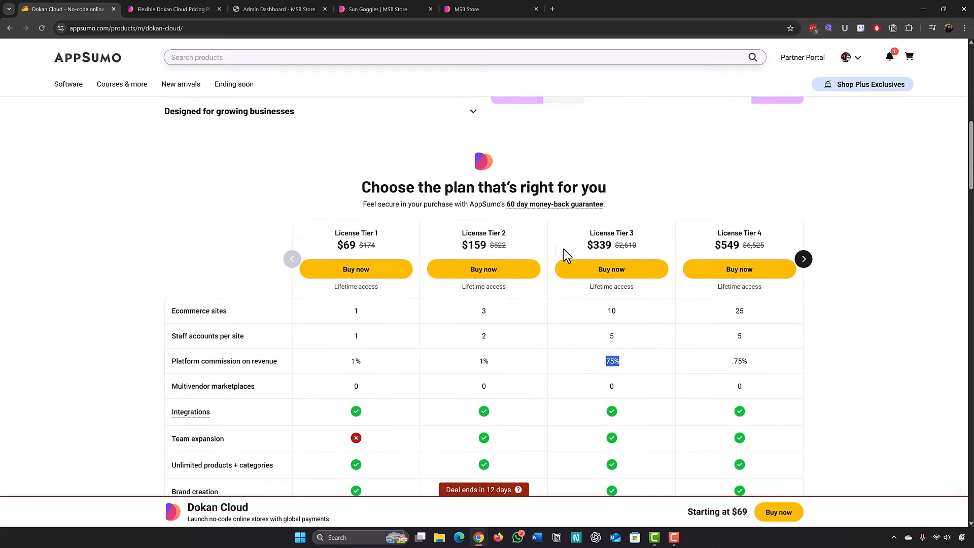
pyautogui.moveTo(599, 233); pyautogui.dragTo(647, 238)
pyautogui.click(614, 233)
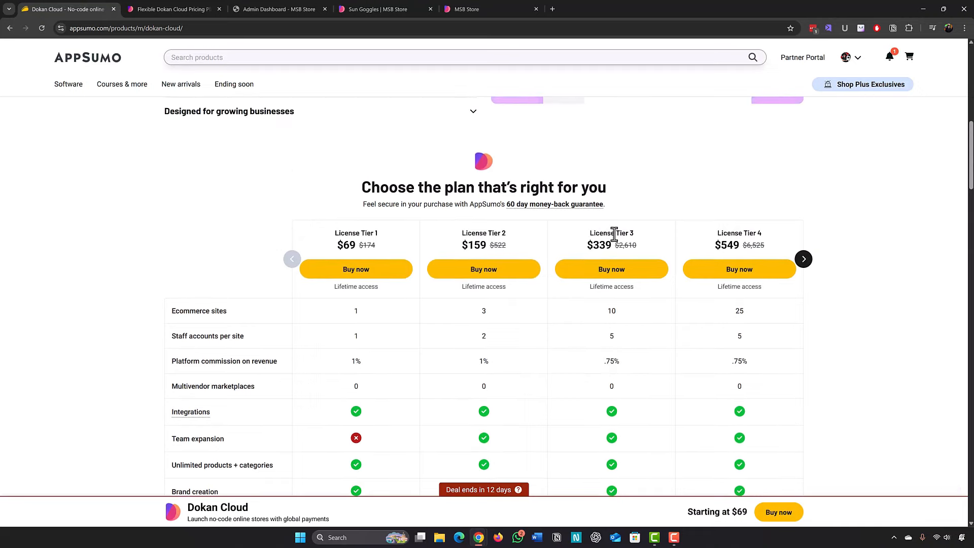